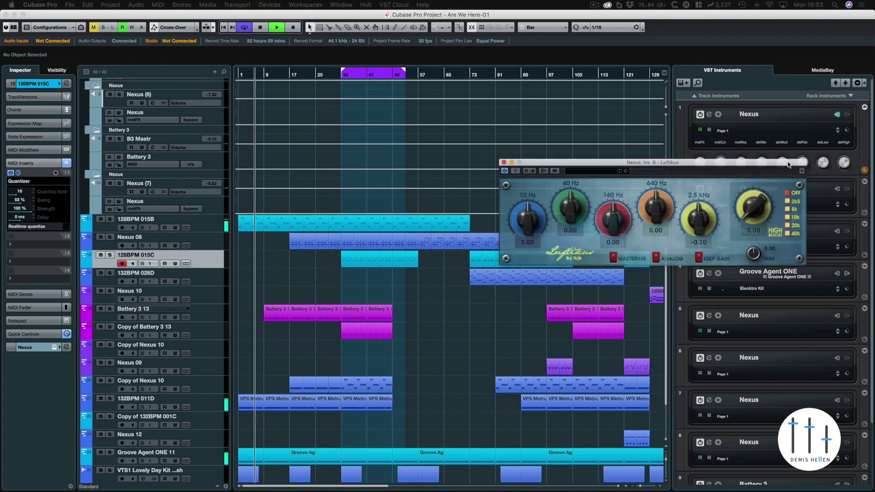
- Position the Nexus insert 6 Luftikus EQ window over the lower arrangement tracks
left_click_drag(789, 160, 586, 216)
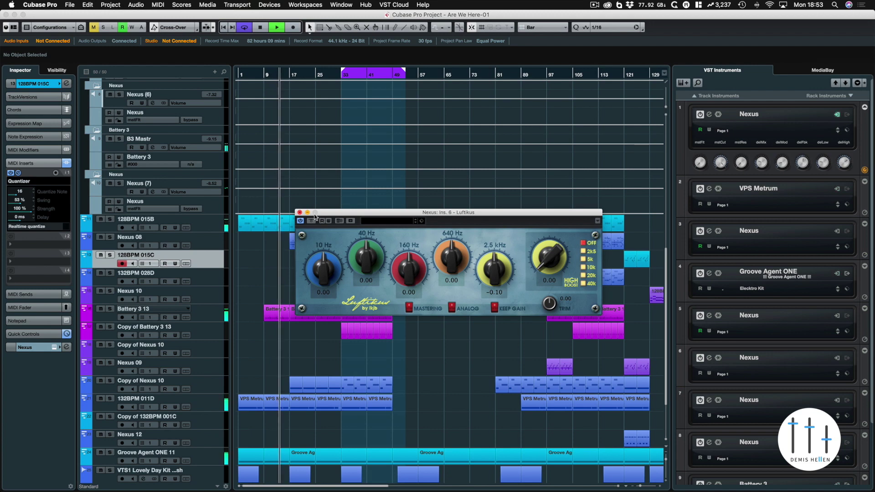
left_click_drag(450, 213, 410, 286)
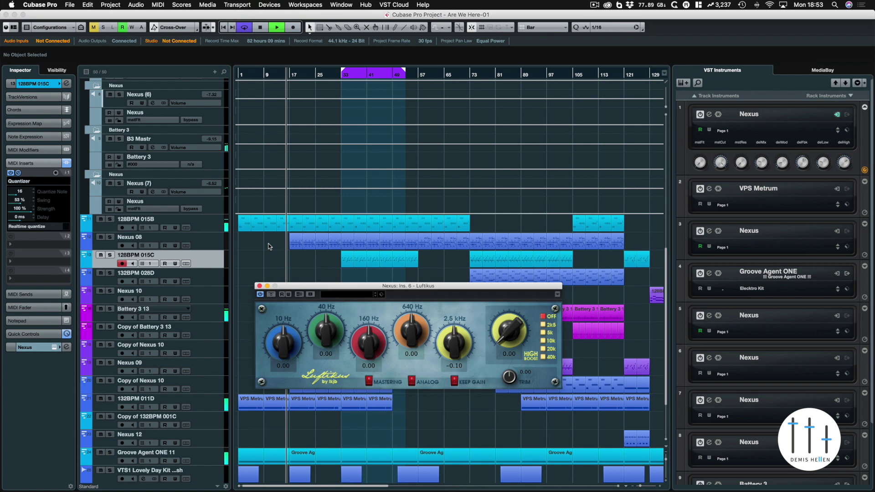
- Select the 128BPM 015C part and reposition Luftikus, with its 10 Hz band at -0.60
left_click(330, 263)
left_click(349, 261)
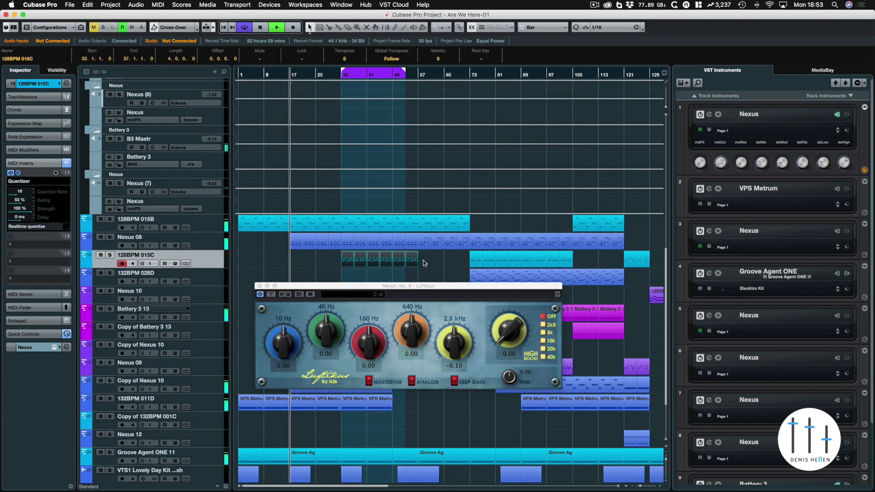
left_click(352, 272)
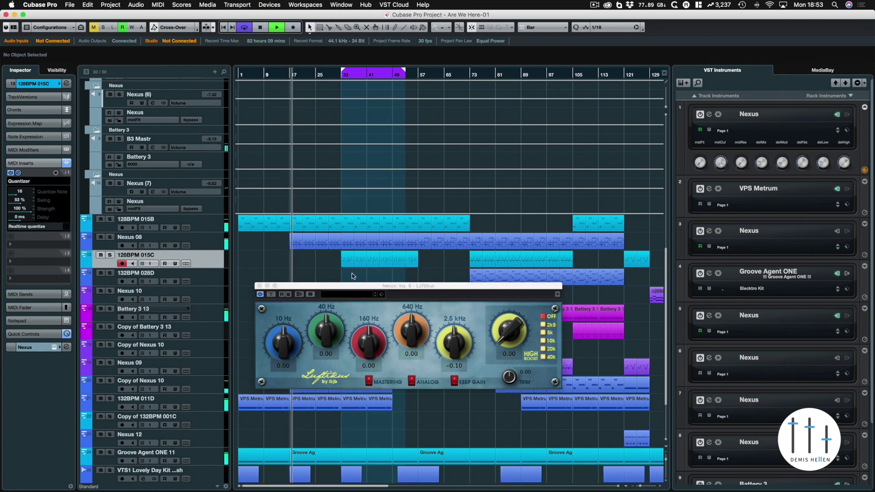
left_click(400, 259)
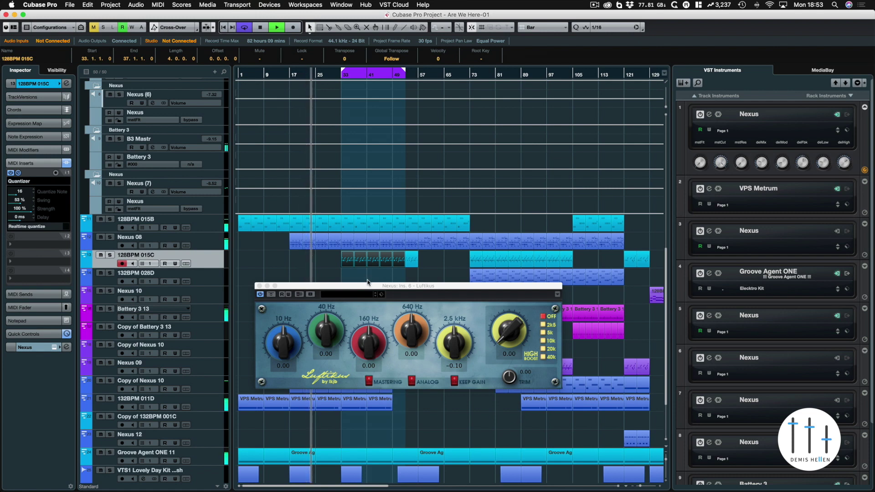
left_click_drag(356, 286, 349, 215)
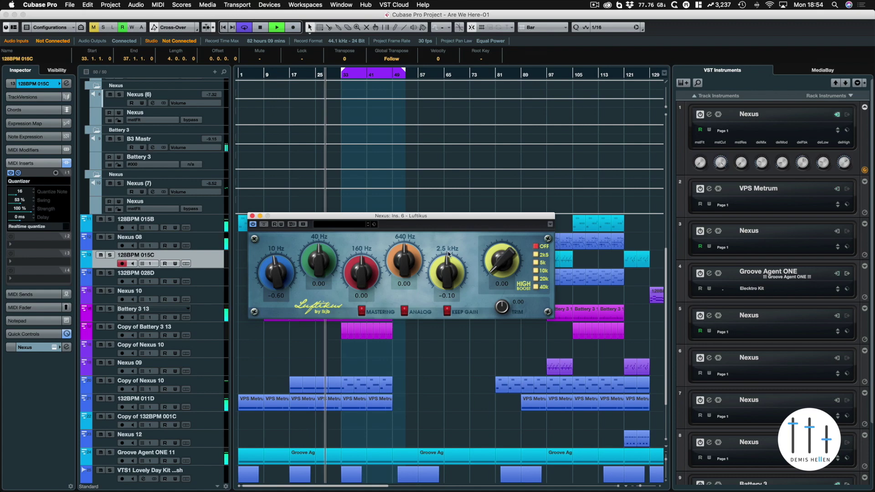
left_click_drag(452, 215, 445, 259)
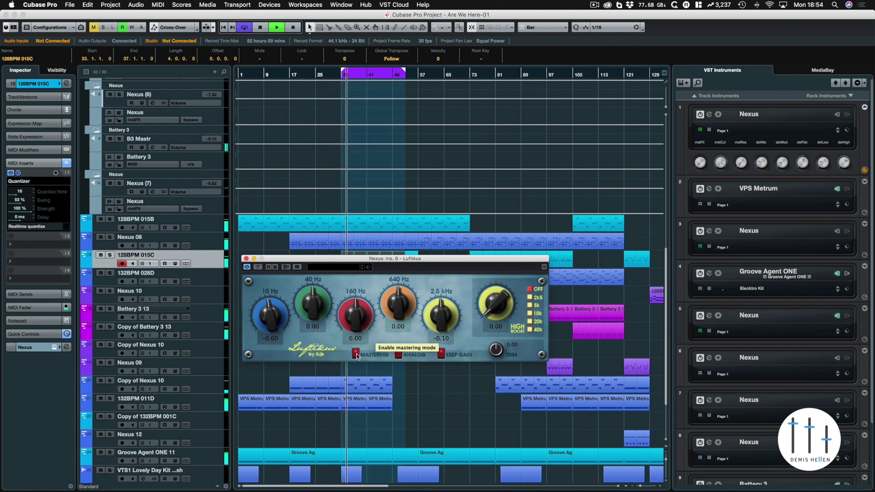
- Try soloing 128BPM 015C and Nexus 08, then clear all solos and stop playback
left_click_drag(360, 273, 346, 302)
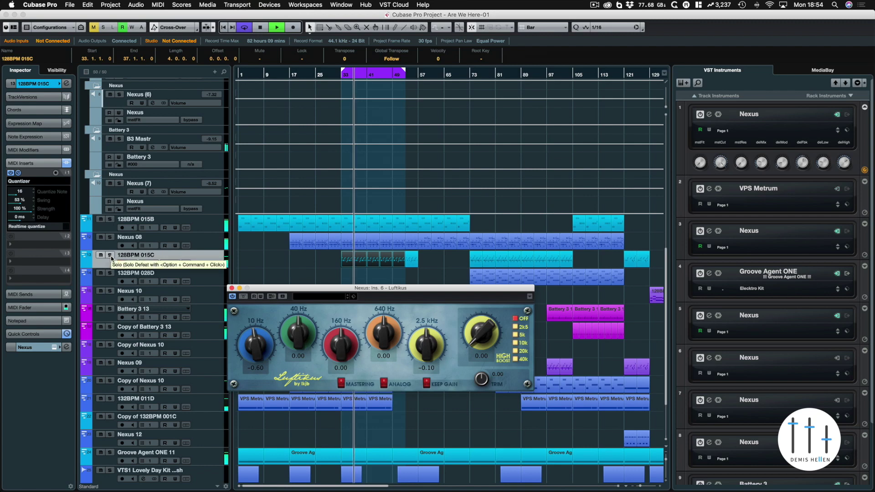
left_click(110, 257)
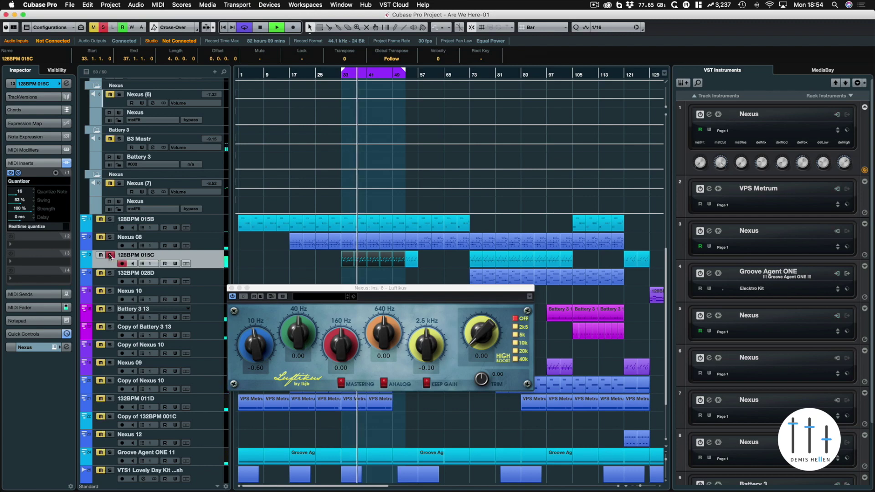
left_click(110, 256)
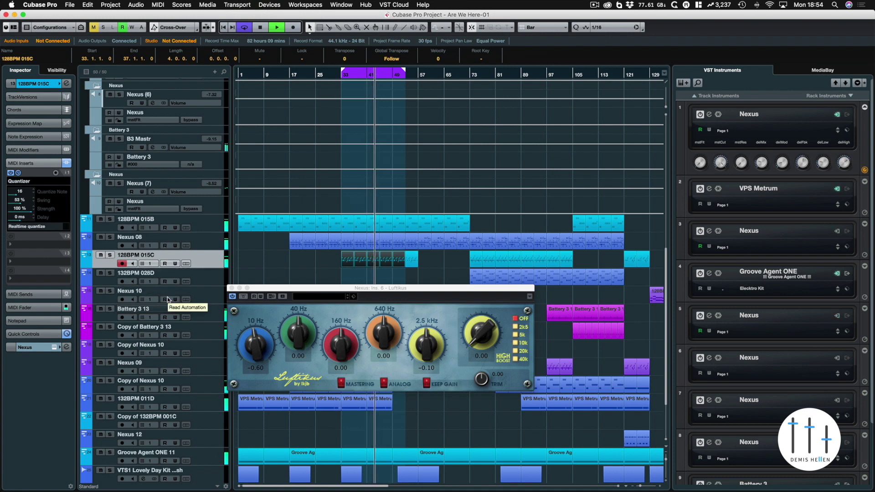
left_click(109, 237)
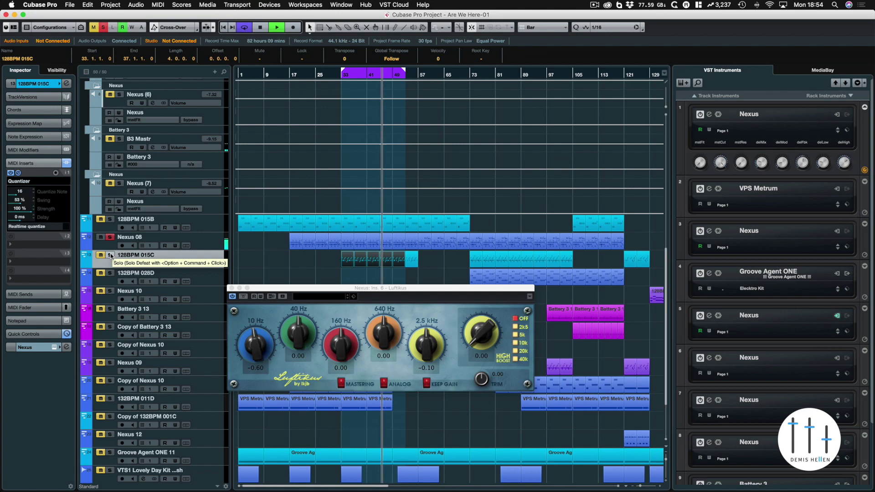
left_click(110, 255)
left_click(110, 237)
key("space")
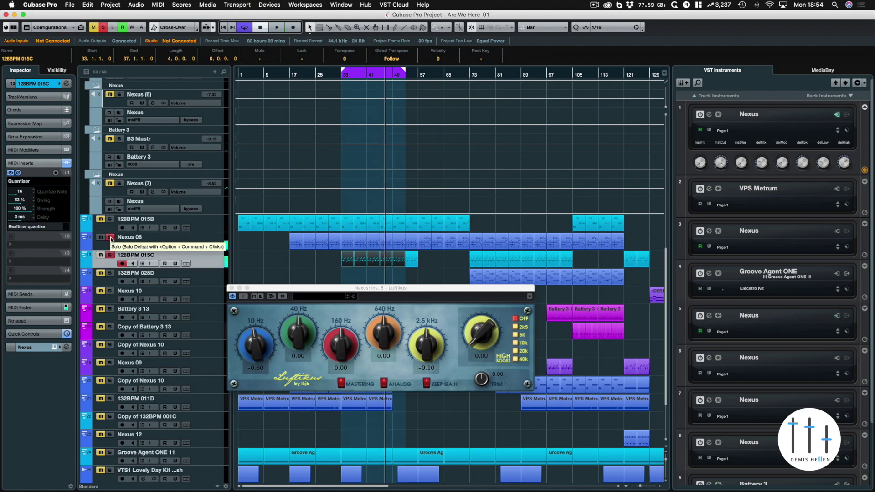
left_click(110, 255)
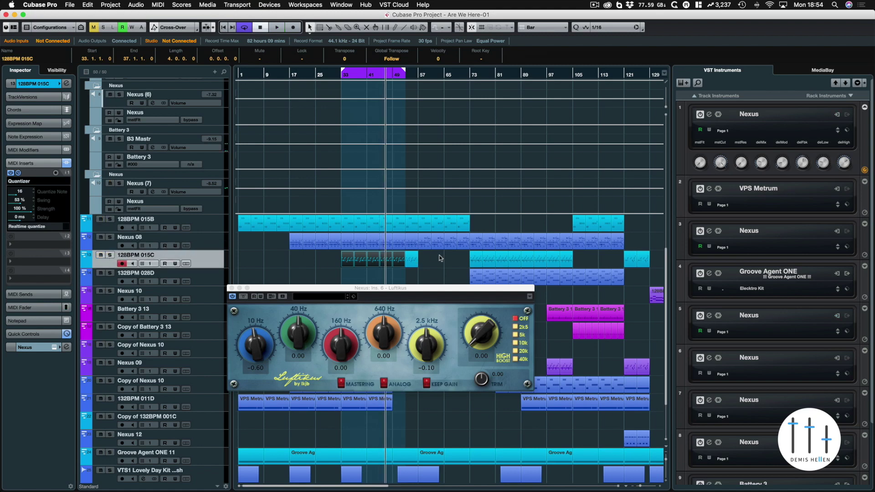
left_click(423, 282)
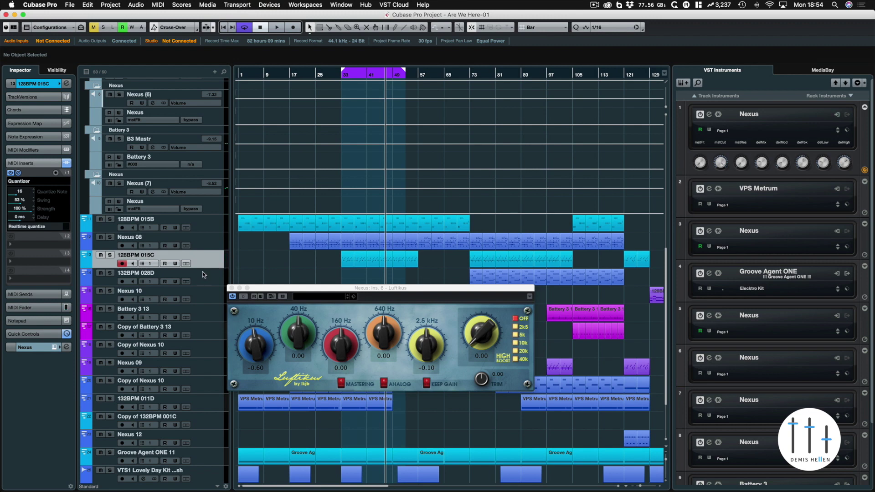
- Solo 128BPM 015C during playback and raise the Luftikus 10k high boost to 10.00
key("space")
left_click(111, 256)
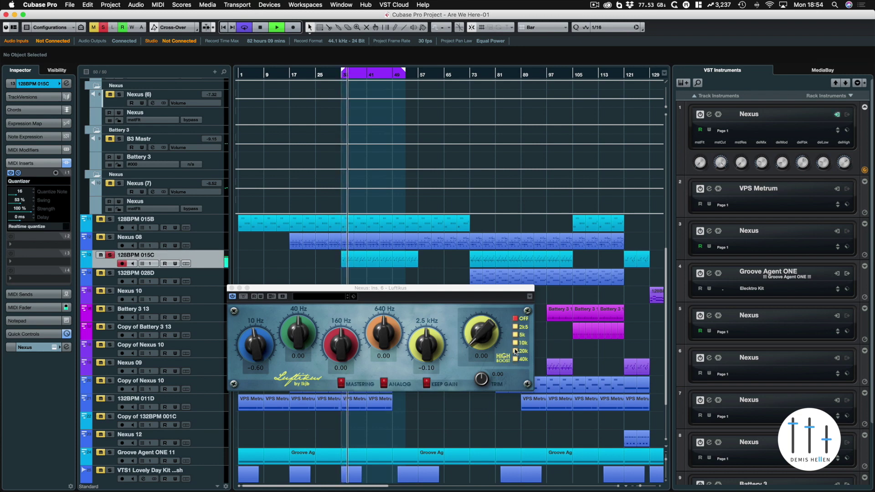
left_click(514, 343)
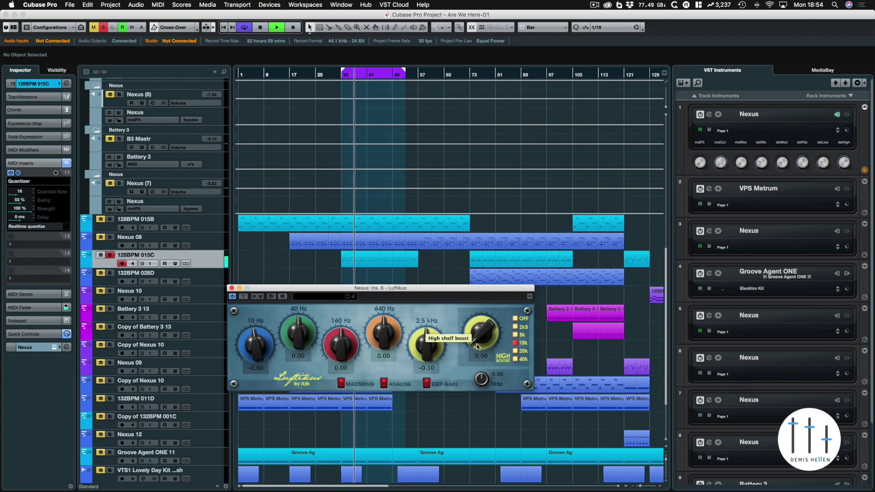
scroll(477, 347, "up", 1)
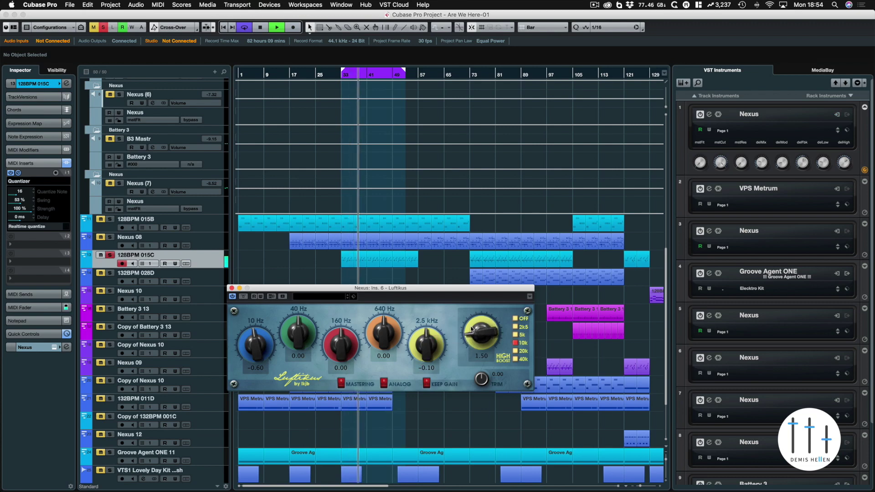
left_click_drag(473, 335, 466, 304)
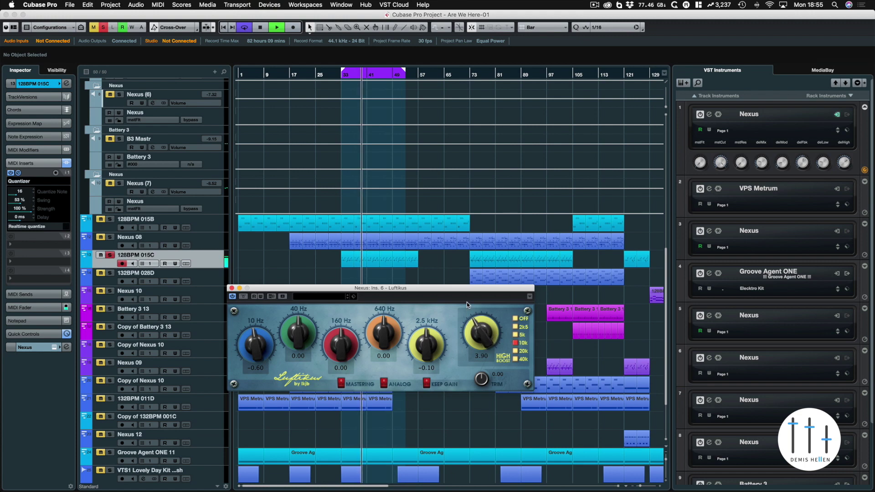
scroll(477, 319, "up", 15)
scroll(477, 319, "up", 15)
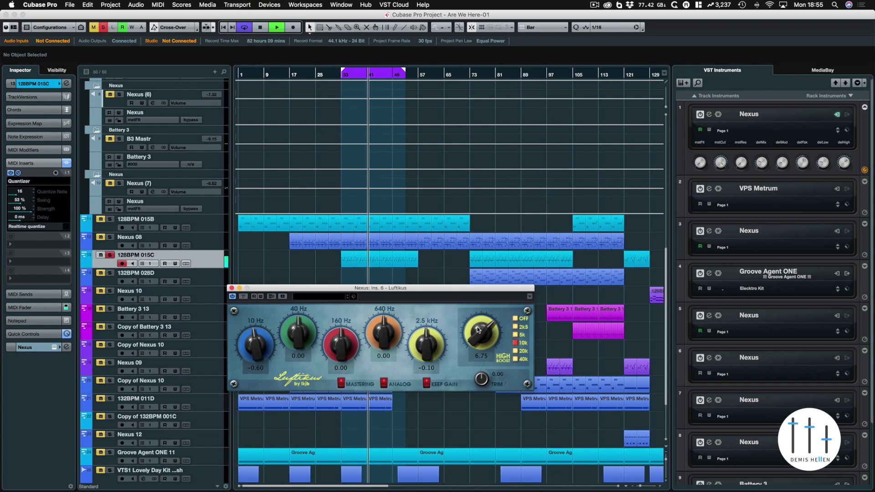
scroll(475, 336, "up", 4)
scroll(475, 336, "up", 6)
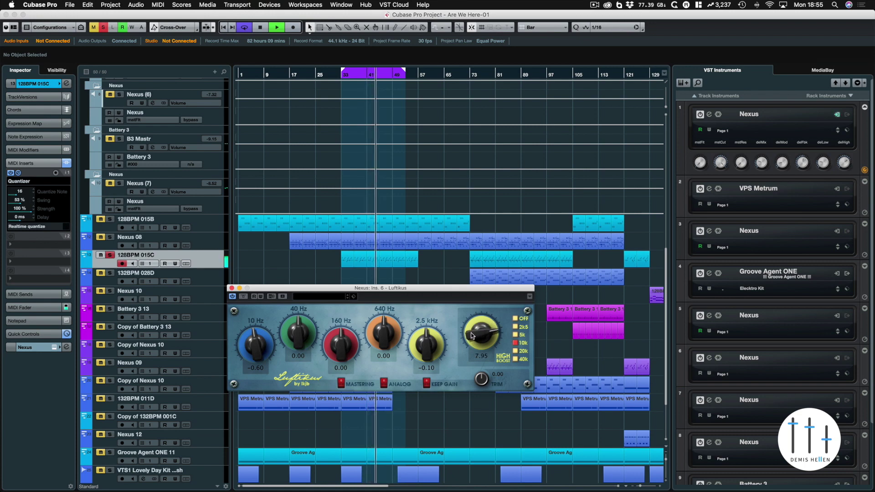
scroll(471, 335, "up", 20)
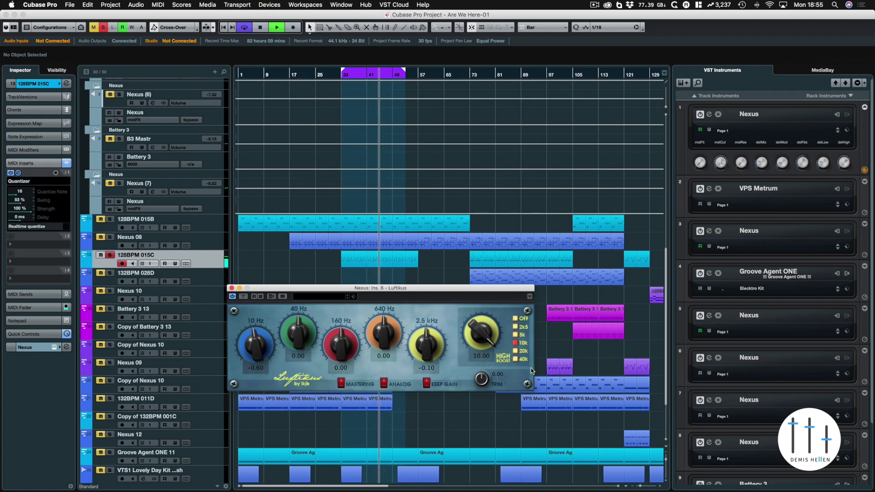
- Compare the 40k, 20k and OFF high-boost settings, then return to 10k
left_click(515, 359)
left_click(516, 351)
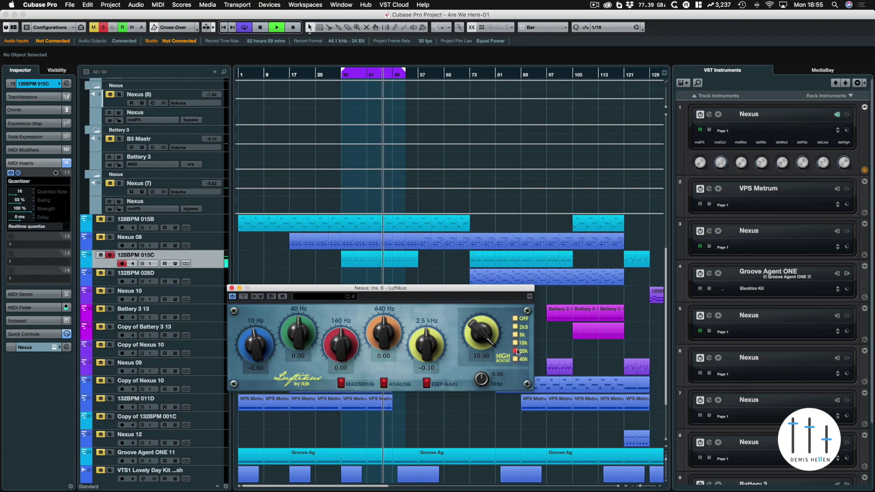
left_click(515, 340)
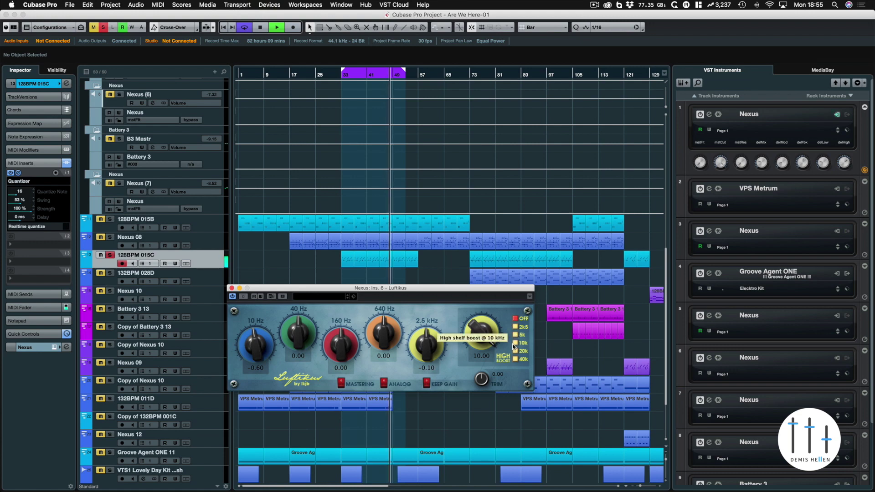
left_click(515, 340)
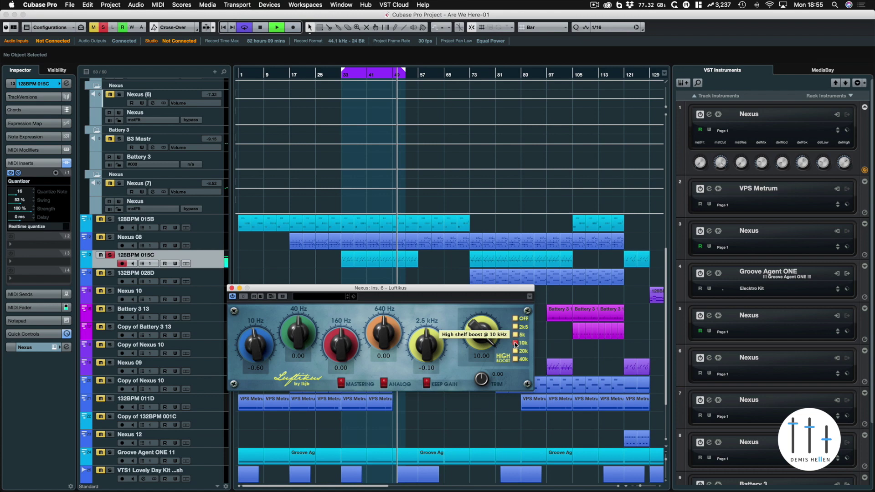
- Back the 10 kHz high boost down to 7.35, unsolo, and replay from cycle start
left_click_drag(479, 329, 472, 265)
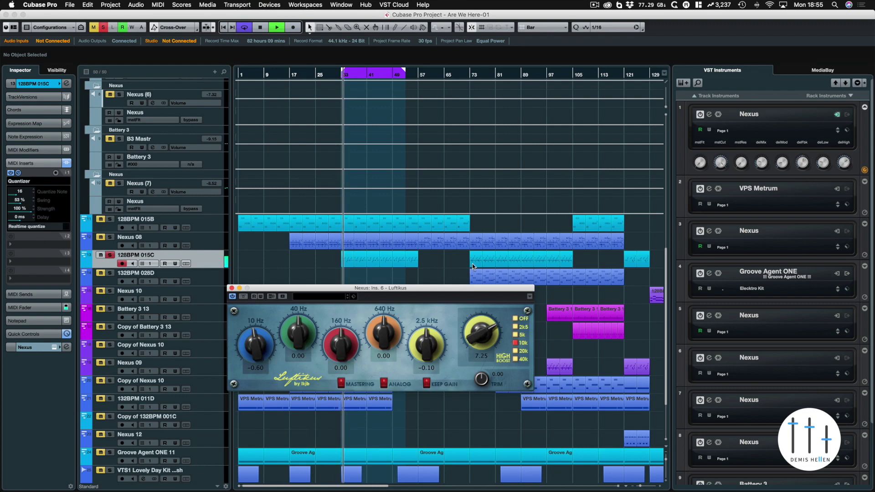
left_click_drag(487, 323, 482, 329)
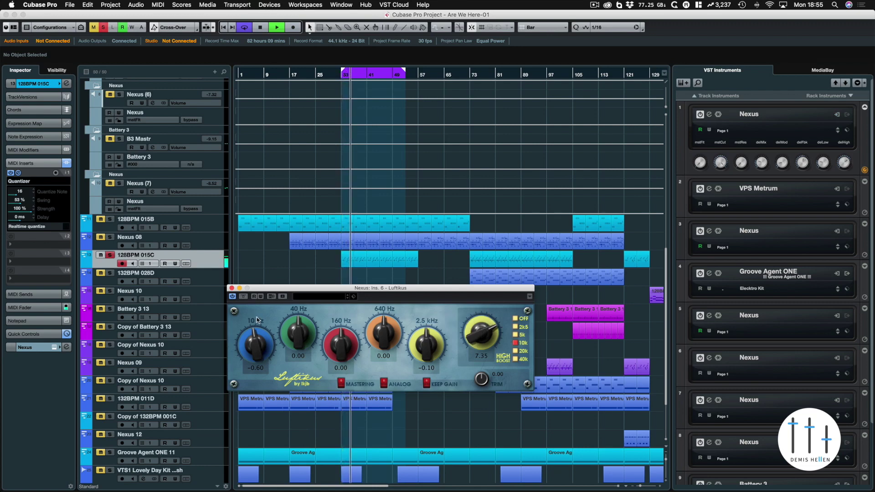
left_click(247, 271)
key("s")
key("space")
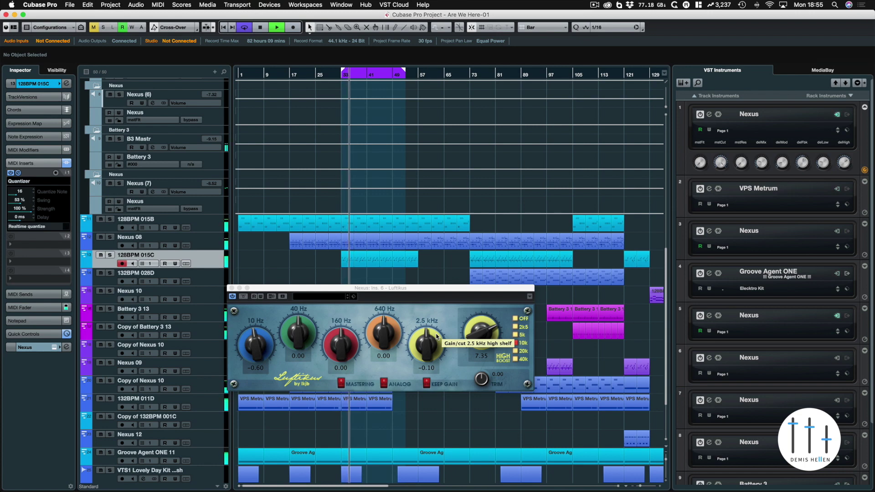
- Restart playback and lower the Luftikus output trim to -4.00
left_click(243, 298)
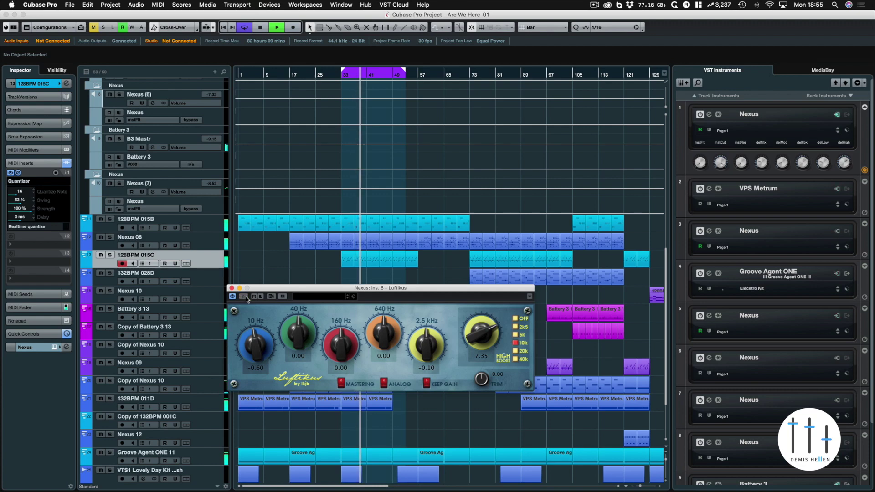
key("space")
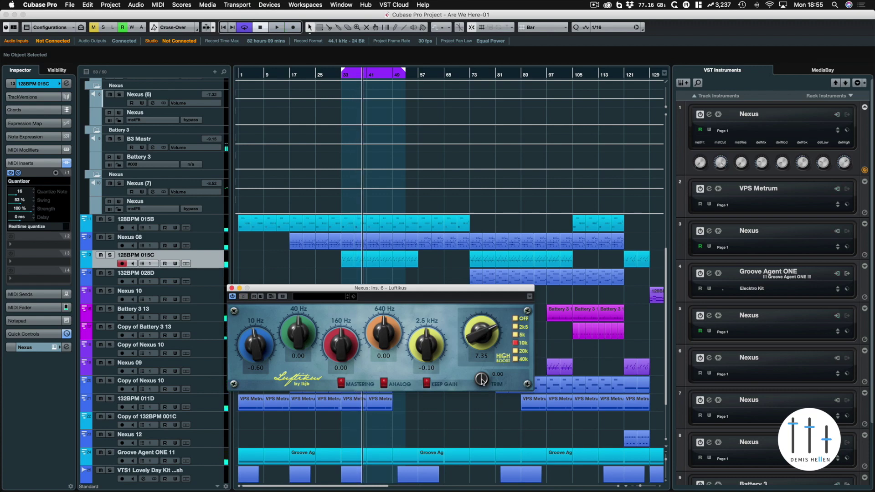
key("space")
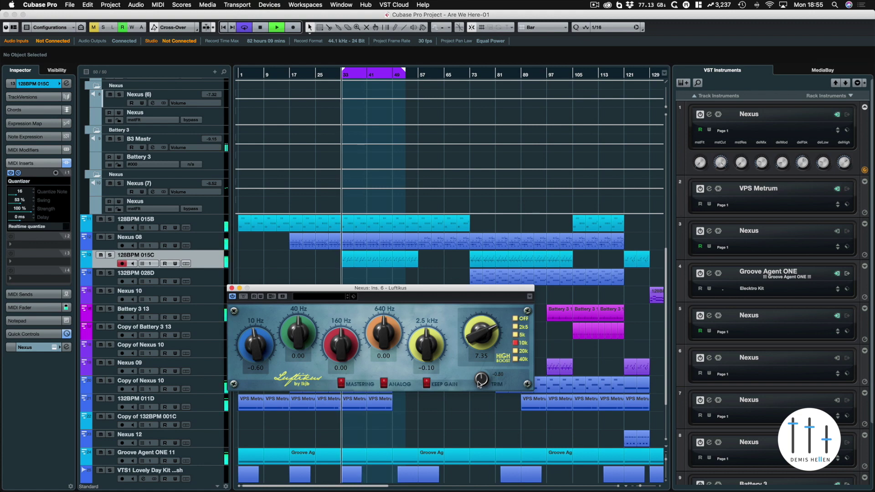
left_click_drag(481, 381, 475, 391)
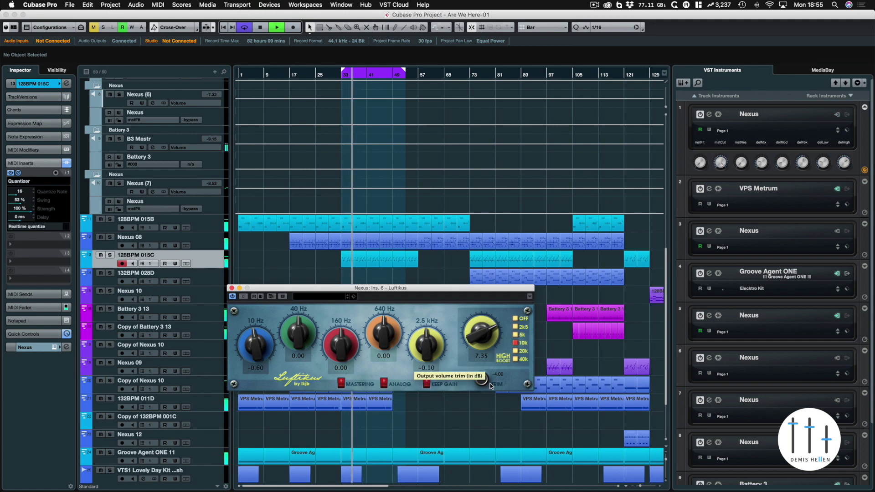
- Compare Luftikus bypassed versus active, then solo the 128BPM 015C track
left_click(244, 297)
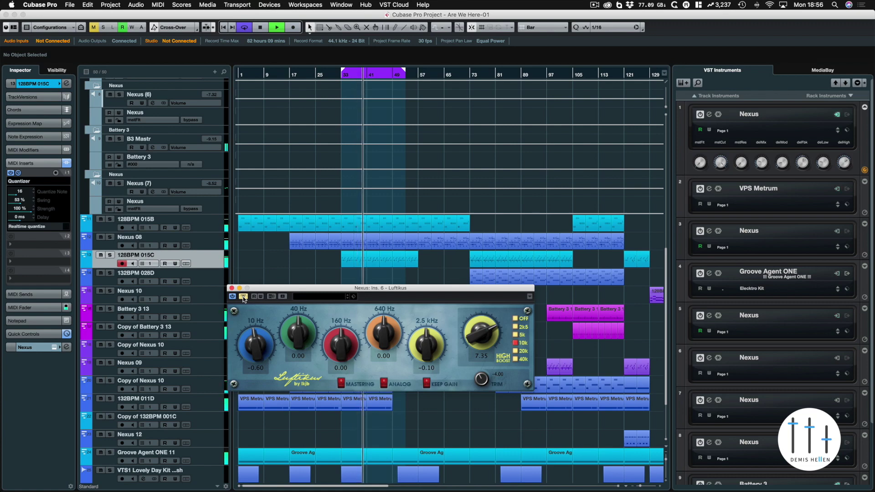
left_click(243, 298)
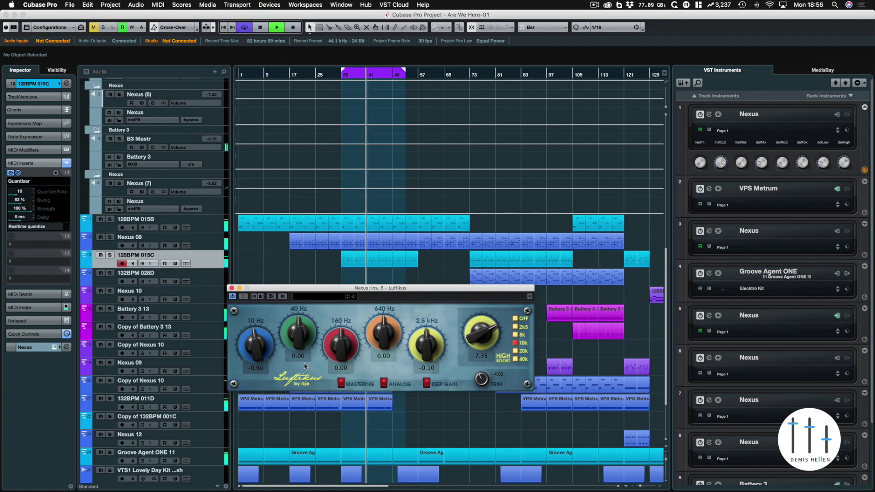
left_click(110, 256)
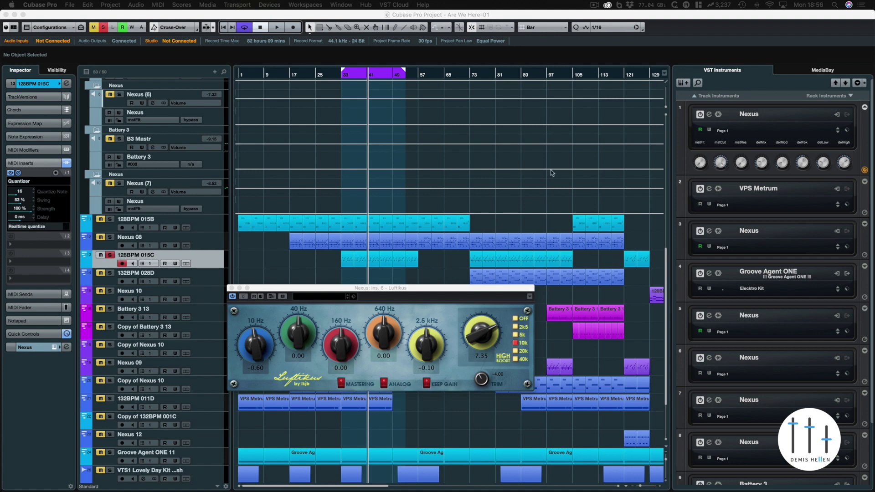
- Open Pro-Q 3 on the Nexus track and arrange it beside the Luftikus window
left_click(423, 302)
left_click_drag(405, 133, 644, 96)
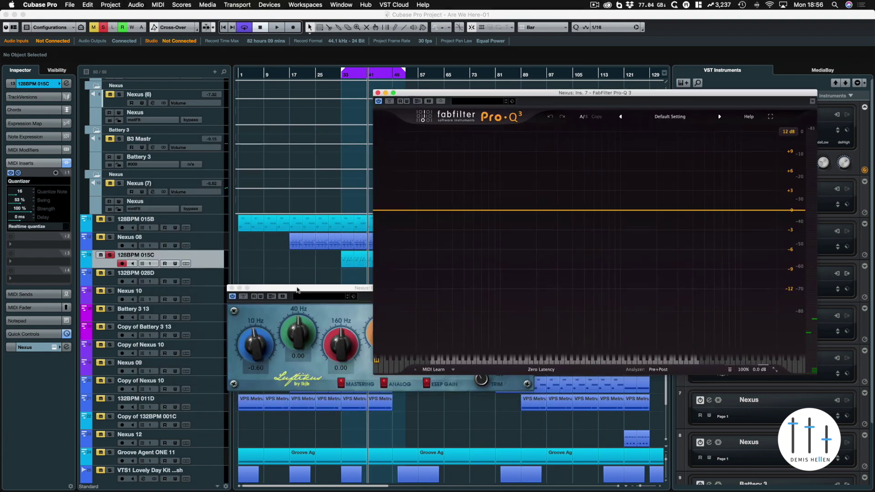
left_click_drag(317, 292, 169, 215)
left_click_drag(547, 101, 586, 114)
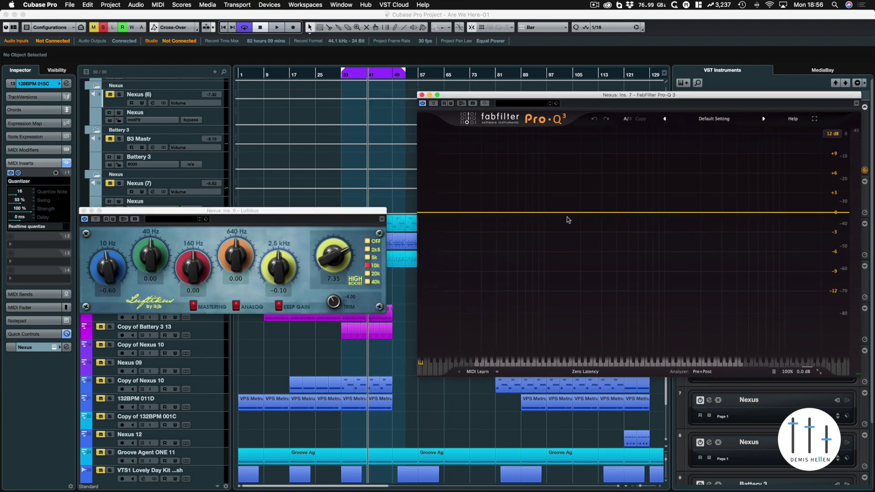
- Play the project and compare the Pro-Q 3 spectrum with Luftikus bypassed and active
key("space")
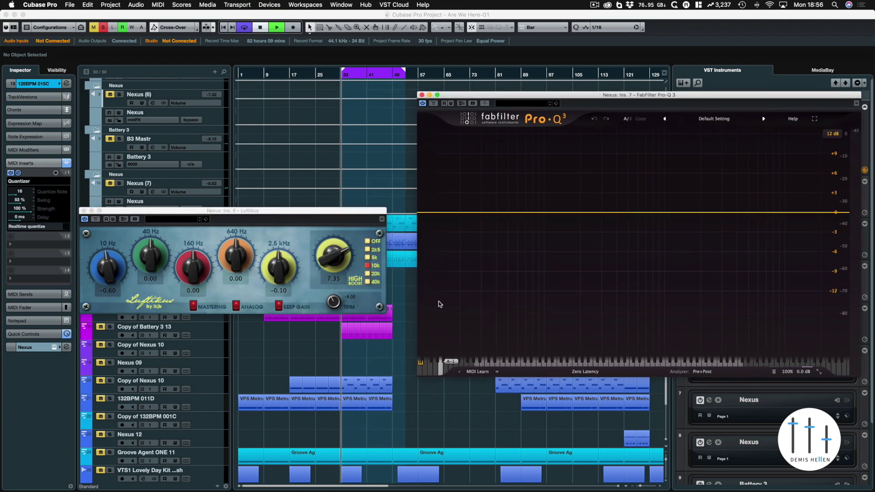
left_click_drag(590, 96, 560, 94)
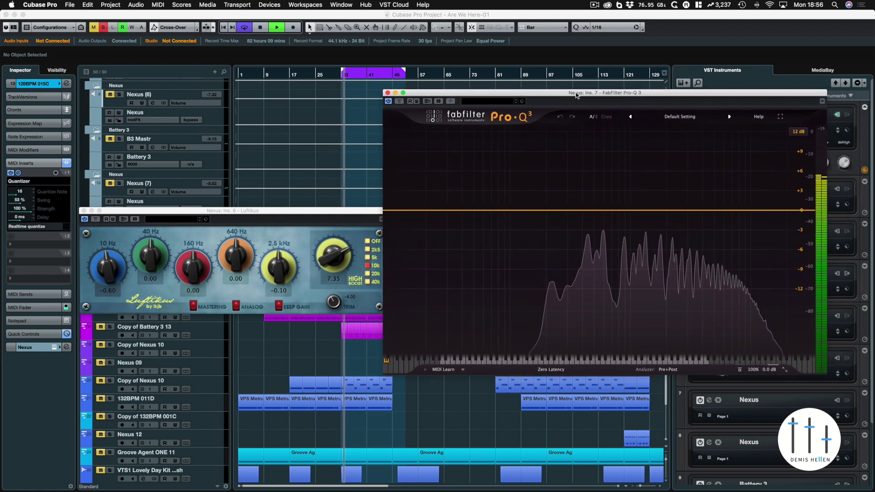
left_click(96, 221)
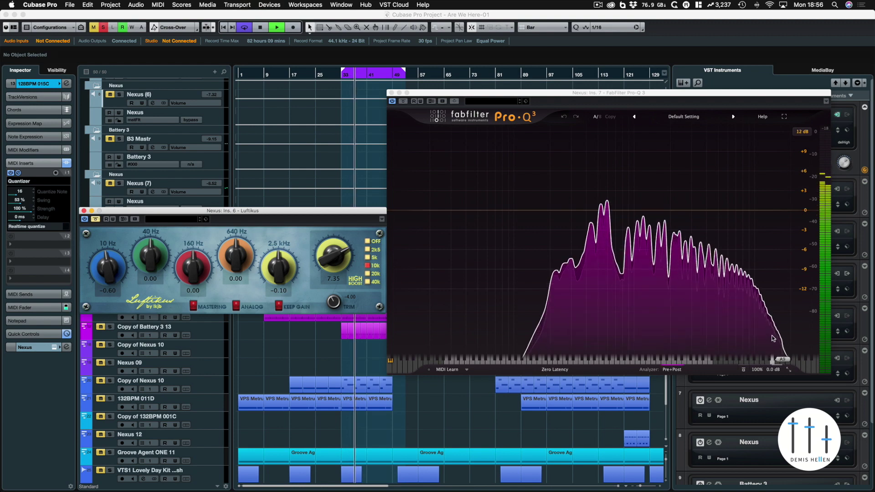
left_click(95, 221)
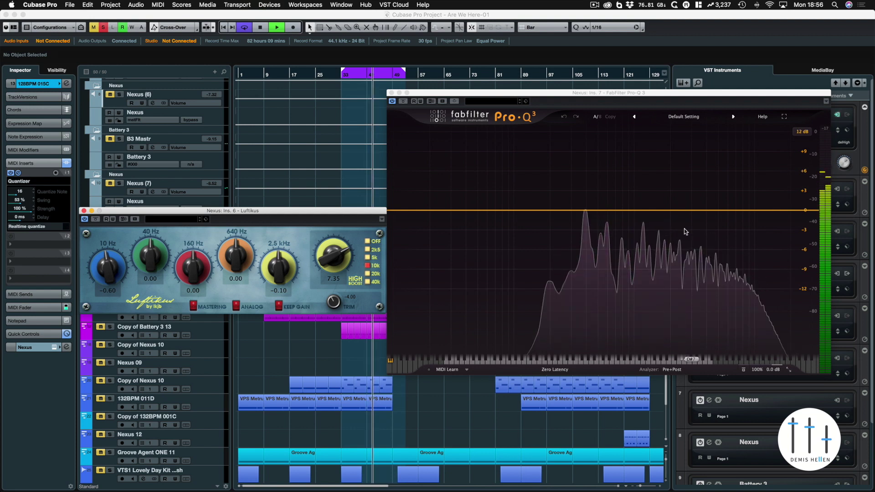
- Probe with temporary Pro-Q 3 bands near 503 Hz, delete them, and cut Luftikus 640 Hz to -0.60
left_click(597, 211)
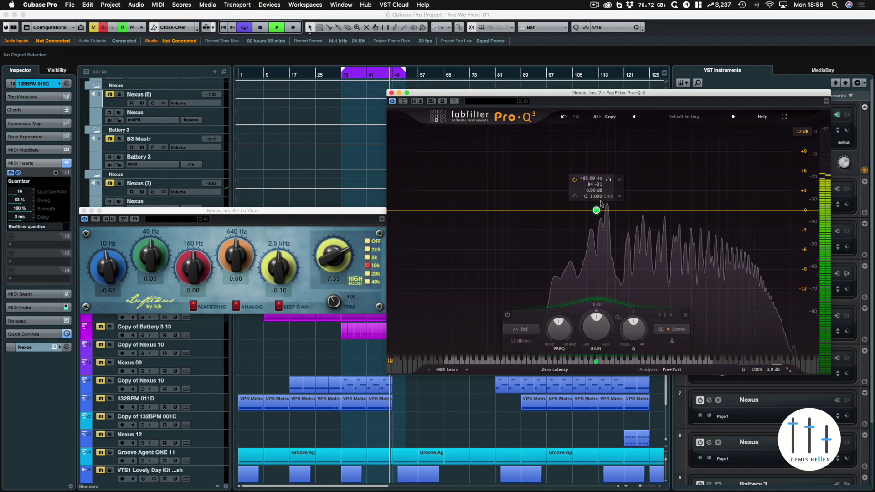
left_click(620, 180)
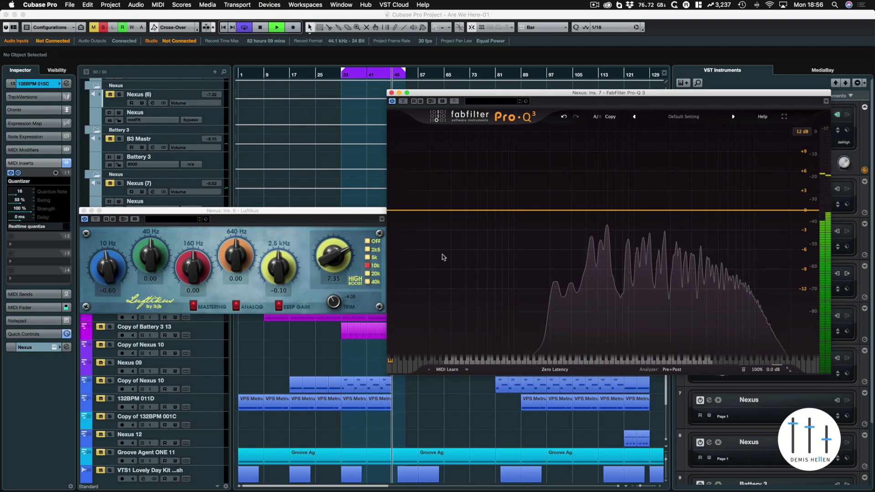
left_click(201, 211)
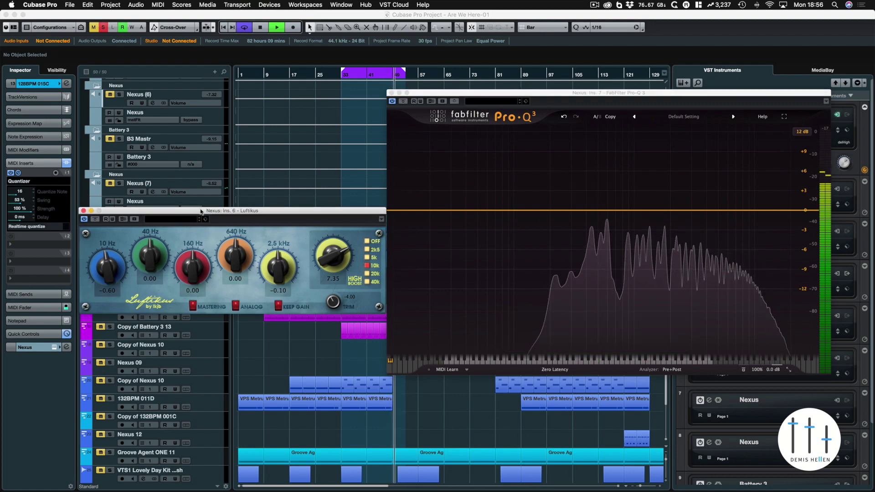
left_click(598, 211)
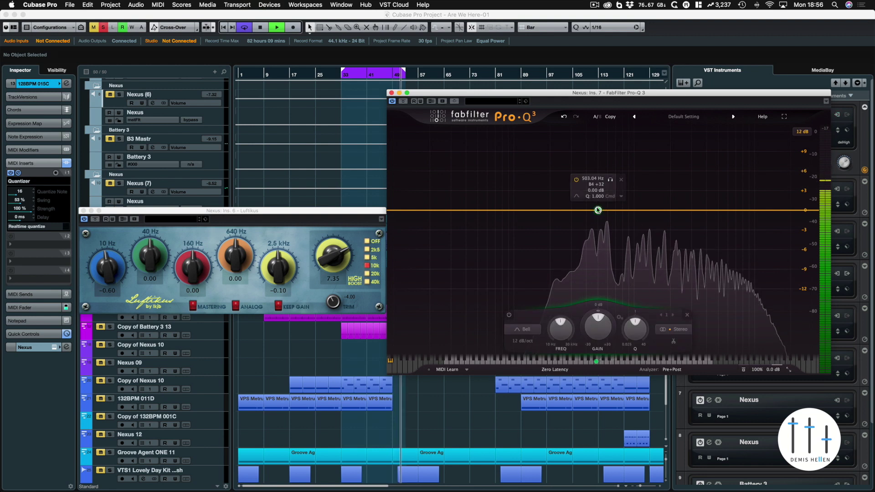
left_click(620, 180)
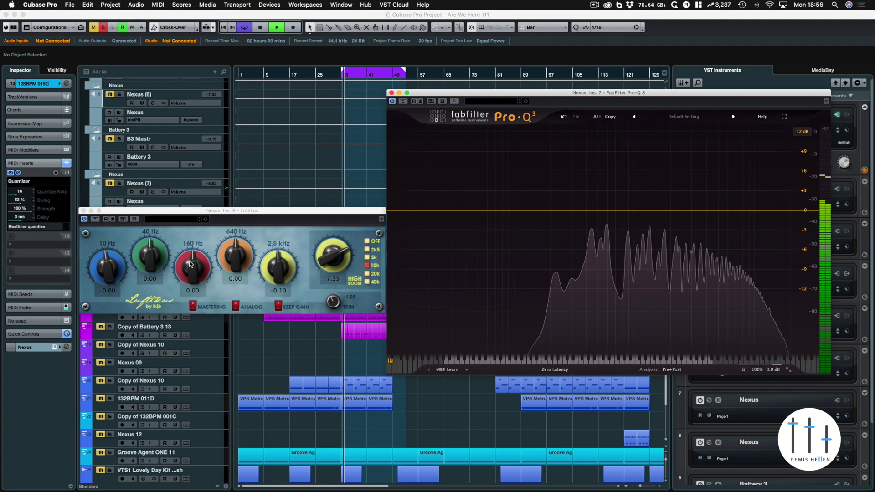
mouse_move(235, 256)
left_mouse_down()
mouse_move(231, 281)
mouse_move(226, 244)
left_mouse_up()
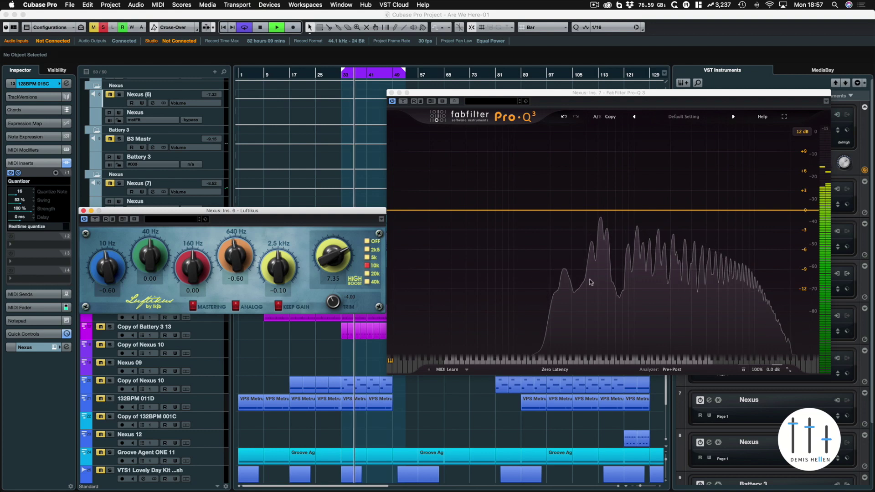
- Sweep a temporary Pro-Q 3 band from 739 Hz to about 669 Hz, then remove it
left_click(618, 211)
left_click_drag(619, 212, 611, 211)
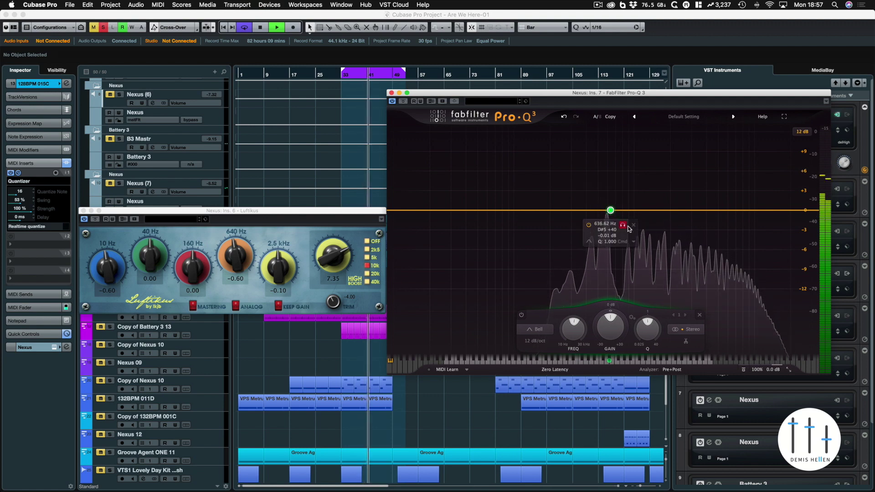
double_click(610, 211)
- Sweep the Luftikus 640 Hz band between -10 and +10, settling at -0.30
left_click_drag(249, 259, 249, 301)
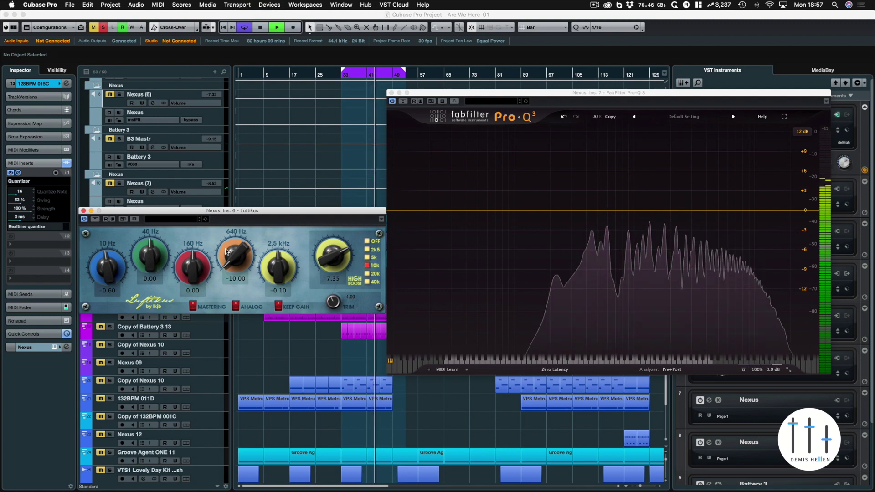
left_click_drag(236, 268, 235, 183)
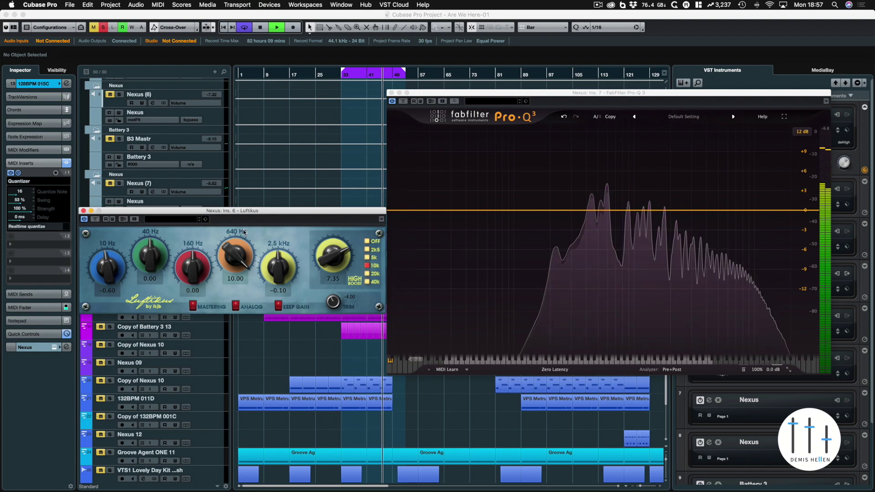
left_click_drag(233, 272, 230, 364)
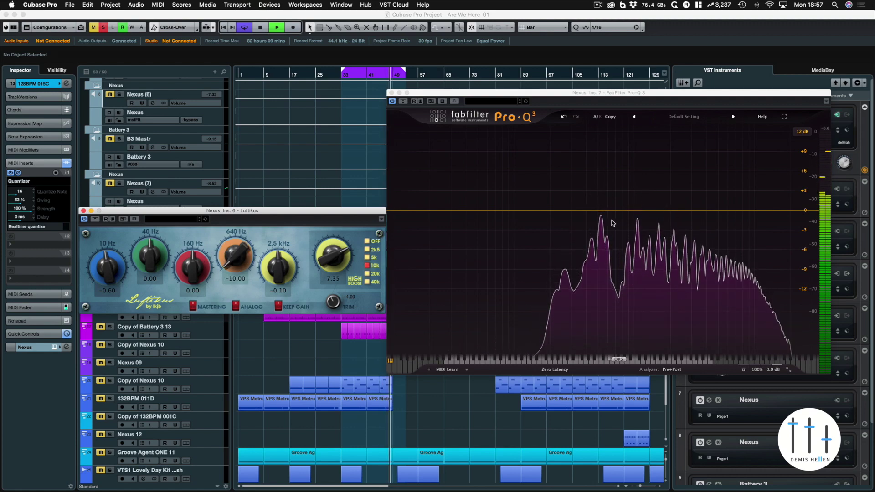
left_click_drag(229, 246, 229, 206)
left_click_drag(235, 243, 235, 239)
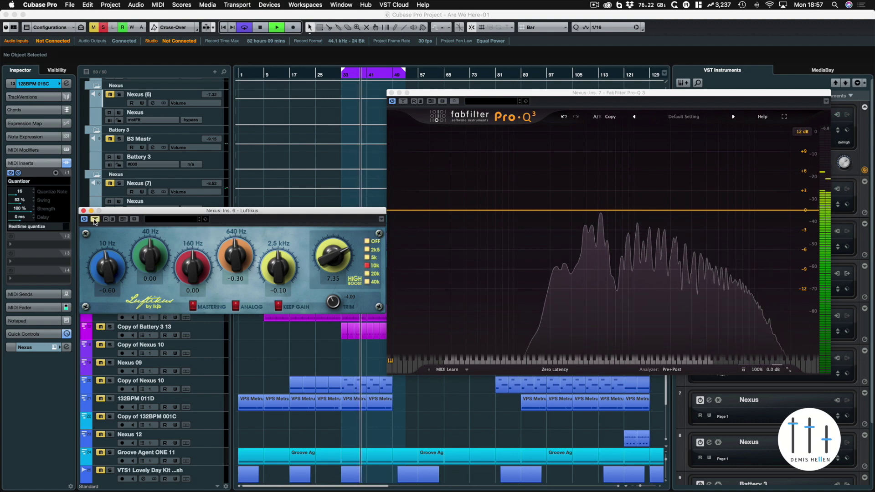
- Close Luftikus and Pro-Q 3, stop playback, and move the solo from 128BPM 015C to Nexus 08
double_click(267, 208)
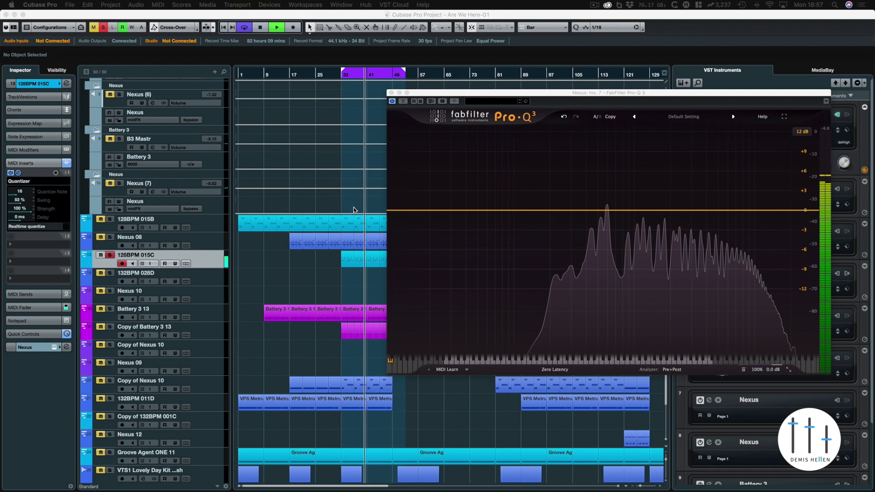
left_click(391, 93)
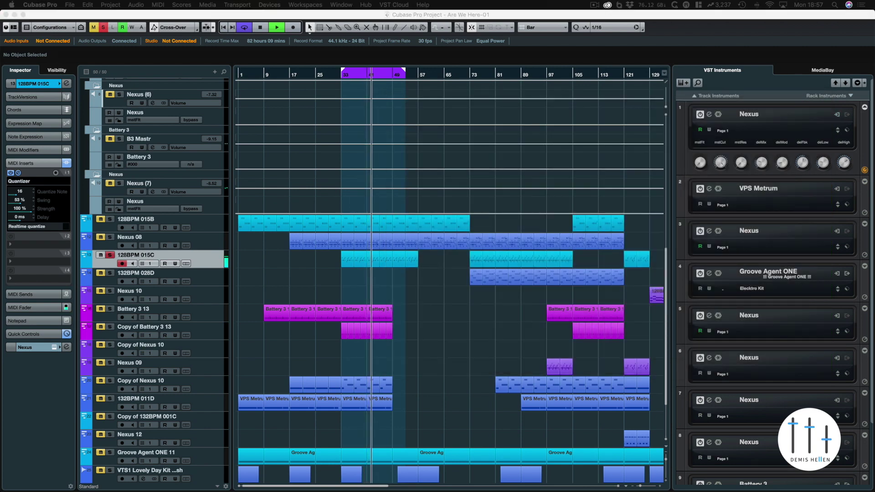
left_click(384, 281)
key("space")
left_click(111, 254)
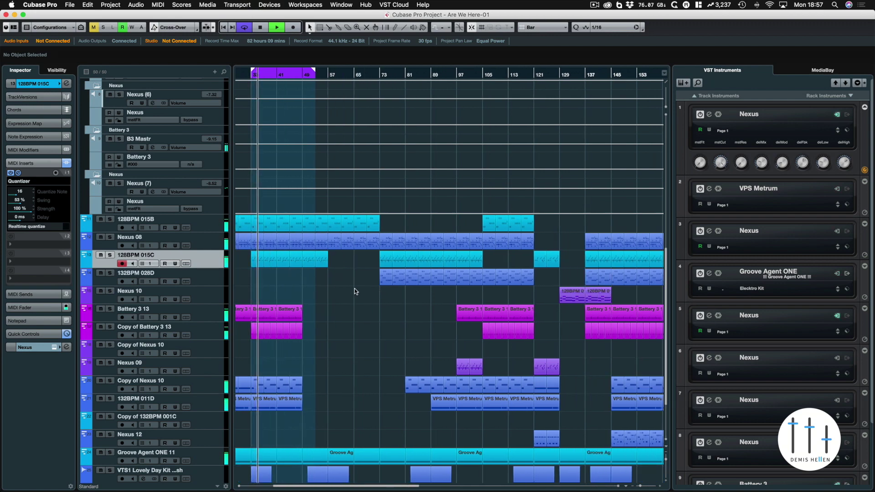
left_click(110, 237)
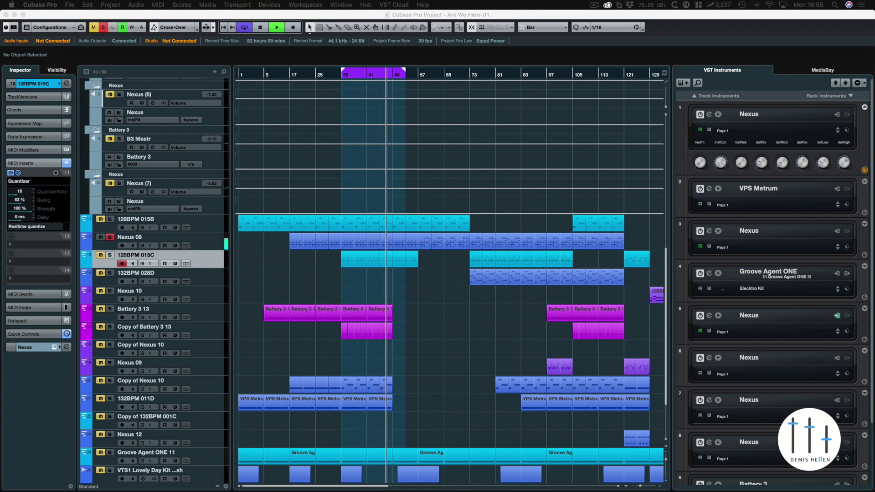
- Turn on the Luftikus high boost at 10 kHz and raise it to about 7.35
left_click_drag(560, 132, 561, 234)
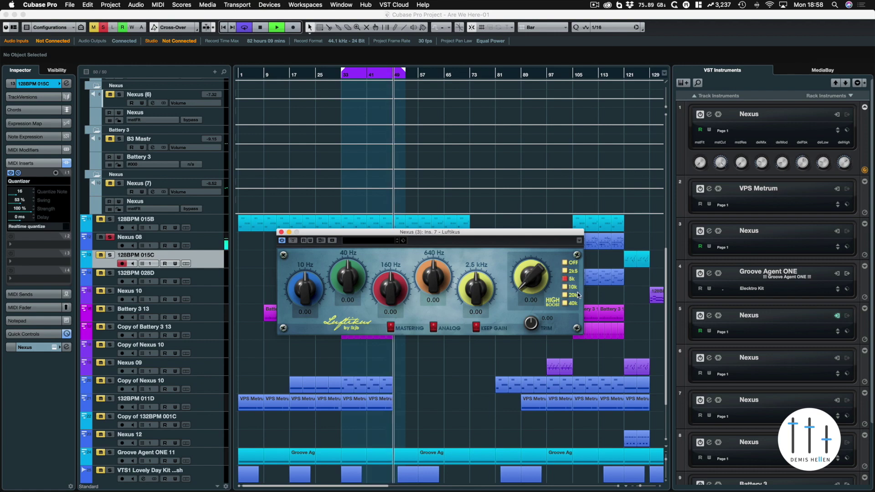
left_click(565, 279)
left_click(565, 287)
left_click_drag(529, 281, 515, 206)
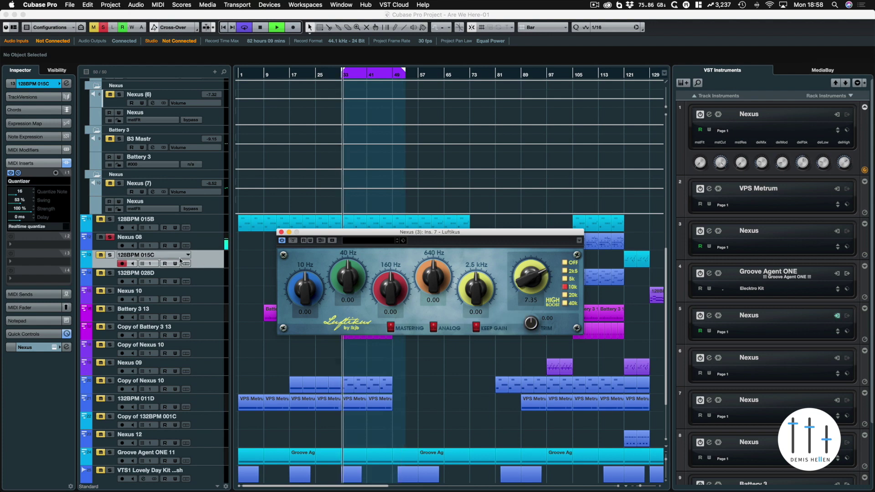
- Lower the 10 kHz boost to 5.25 and bring the trim down to -2.10
left_click(110, 254)
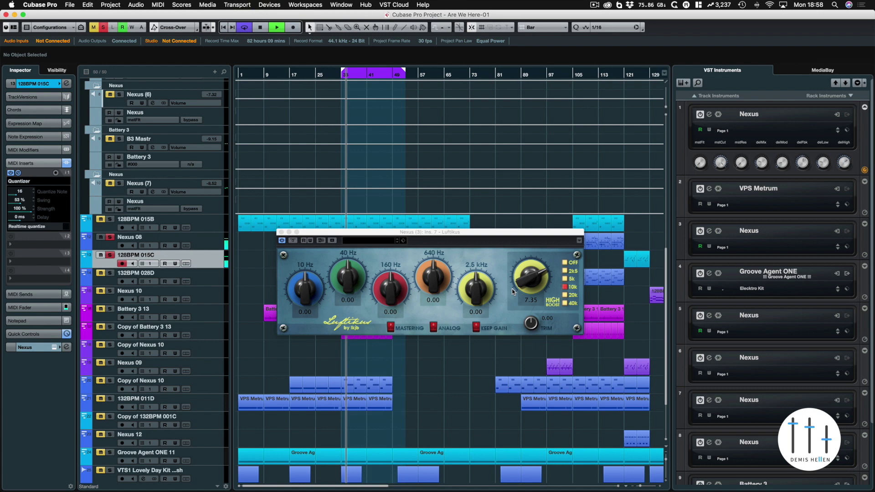
left_click_drag(524, 281, 518, 303)
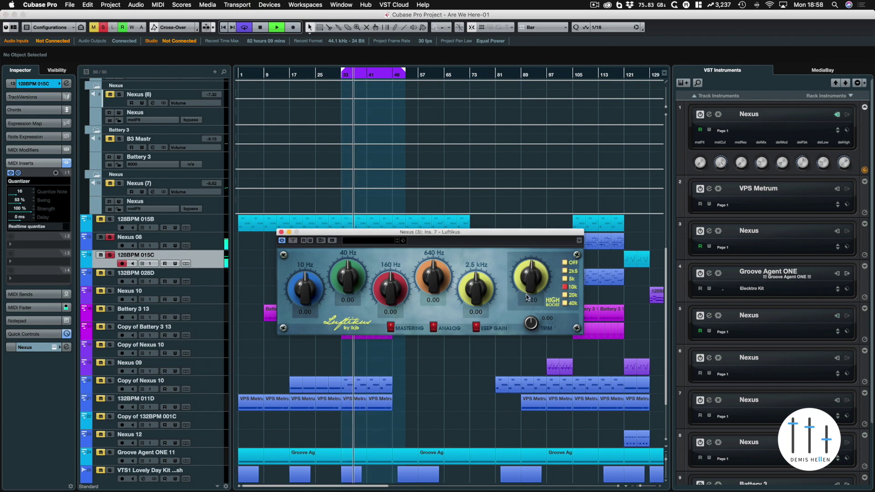
scroll(529, 281, "up", 1)
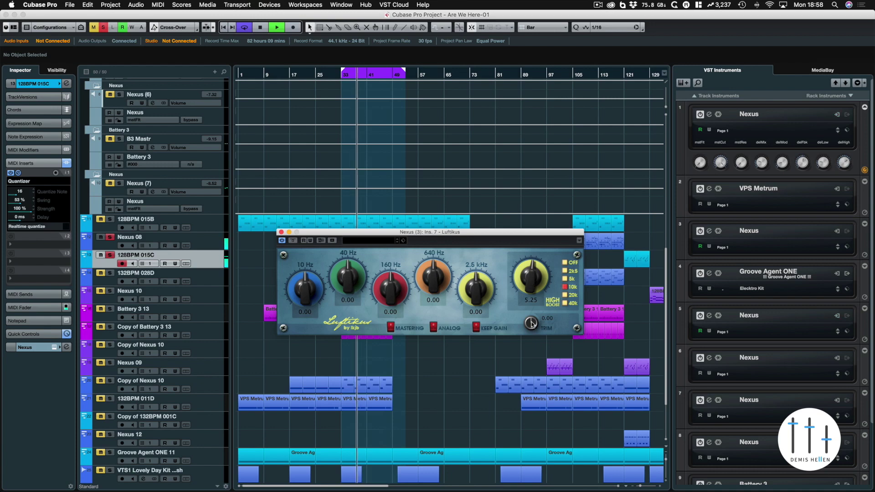
scroll(531, 323, "down", 4)
scroll(527, 330, "down", 3)
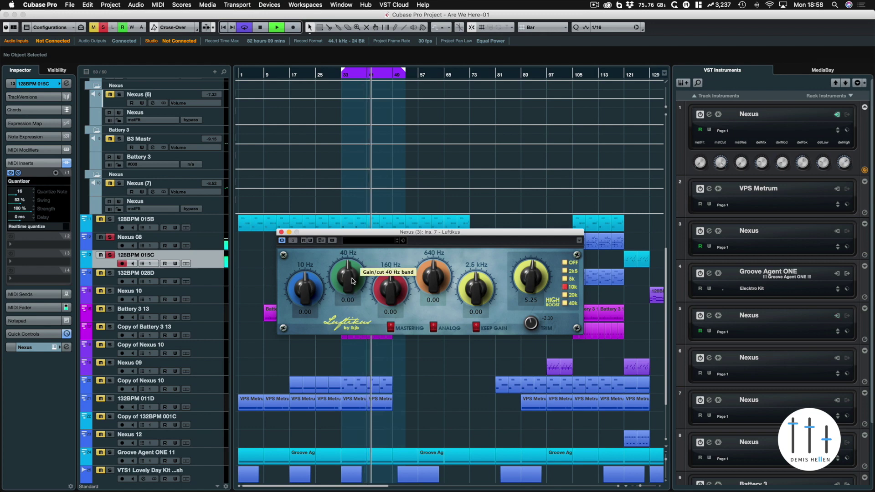
- Cut 40 Hz to -0.20 and 160 Hz to -2.20, A/B with Bypass, then stop playback
left_click_drag(355, 232, 234, 194)
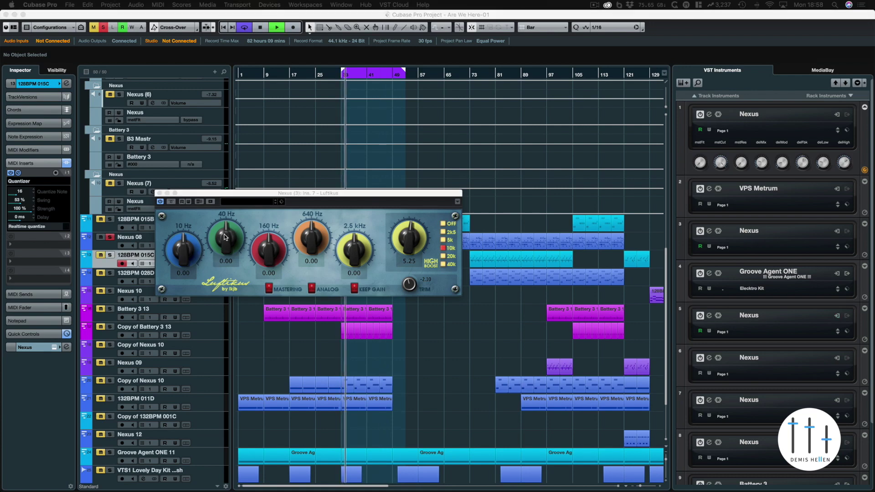
left_click_drag(225, 237, 269, 254)
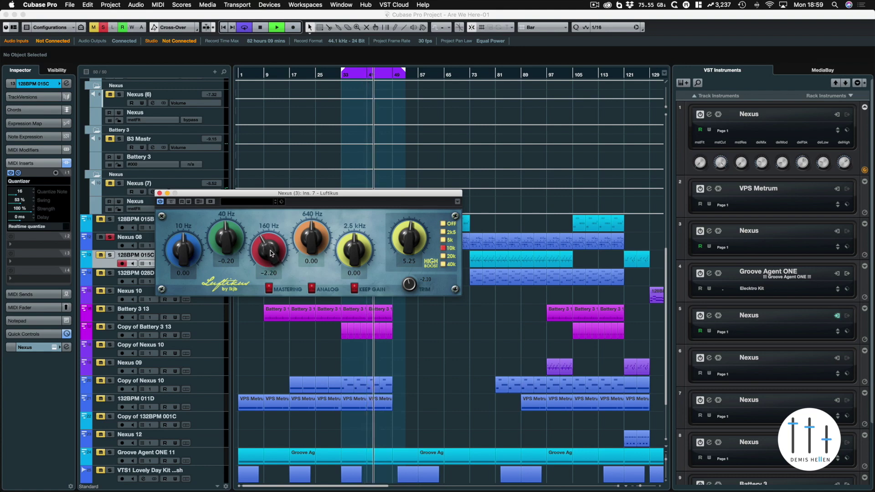
left_click(171, 202)
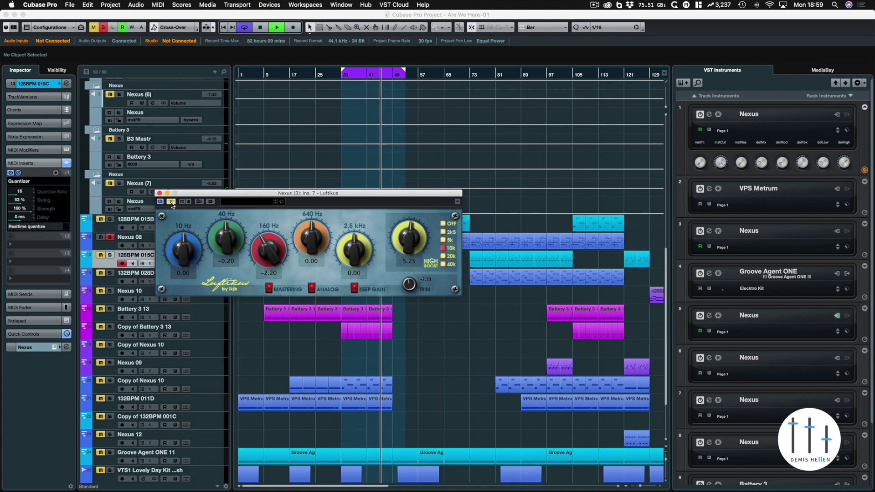
left_click(171, 202)
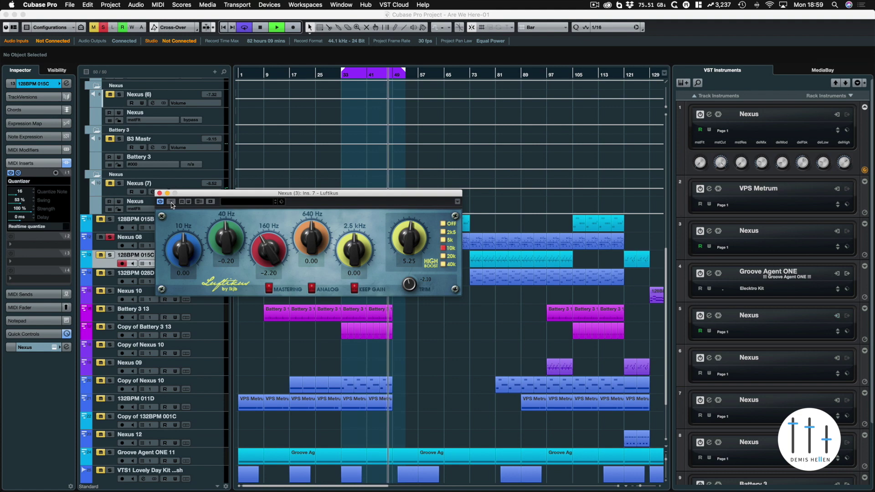
key("space")
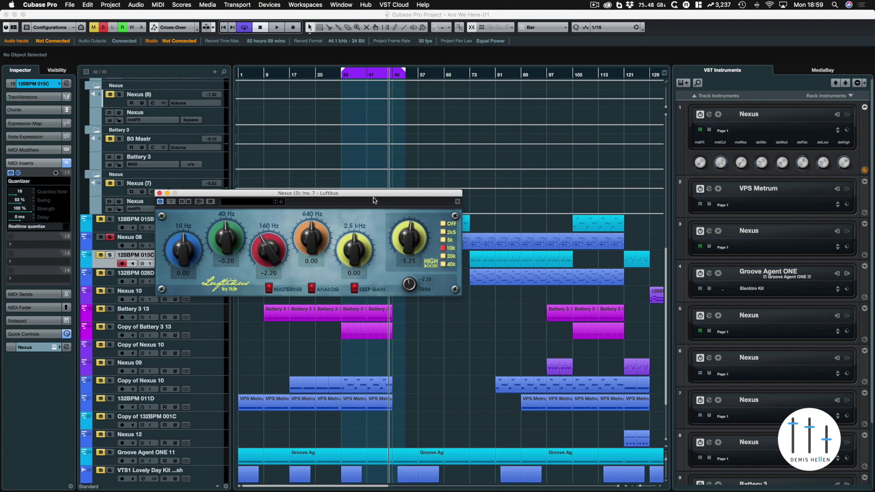
left_click_drag(373, 198, 460, 291)
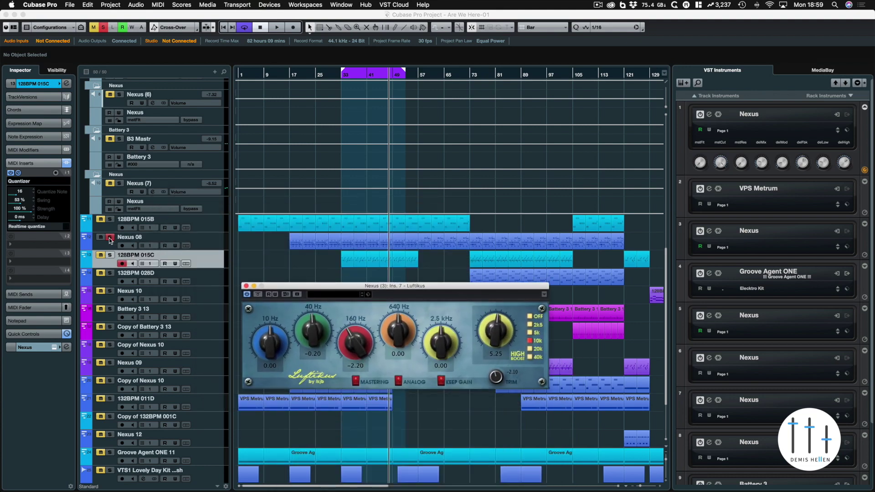
- Play from the 128BPM 015C track and ease the 160 Hz cut back to -1.80
left_click(123, 254)
key("space")
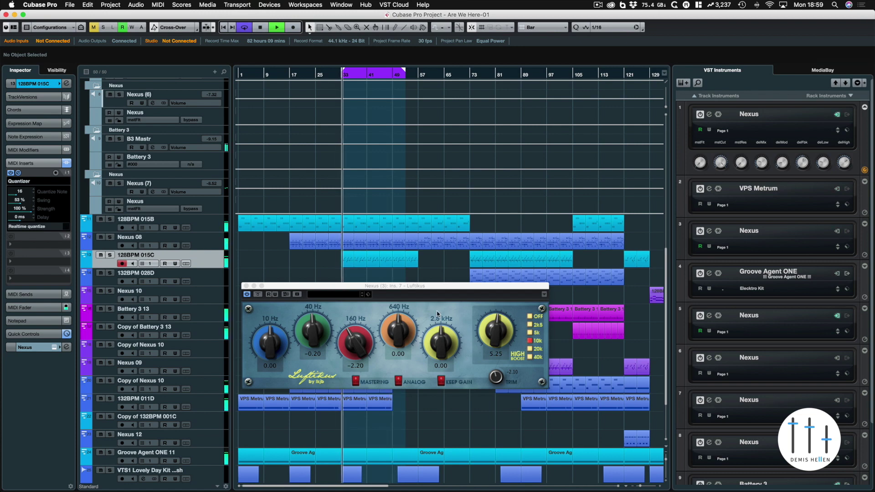
left_click(356, 343)
left_click_drag(356, 343, 356, 338)
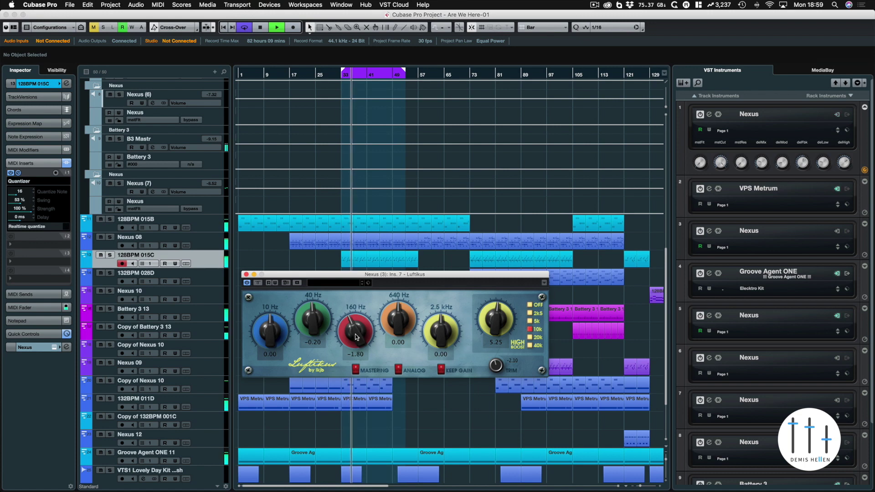
- A/B the EQ against the soloed Nexus 08 track, then close and reopen the Luftikus window
left_click(258, 283)
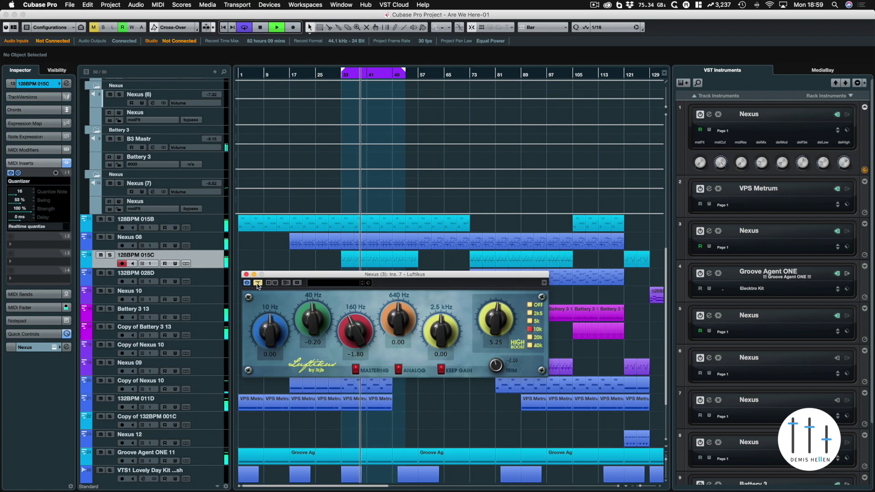
left_click(109, 237)
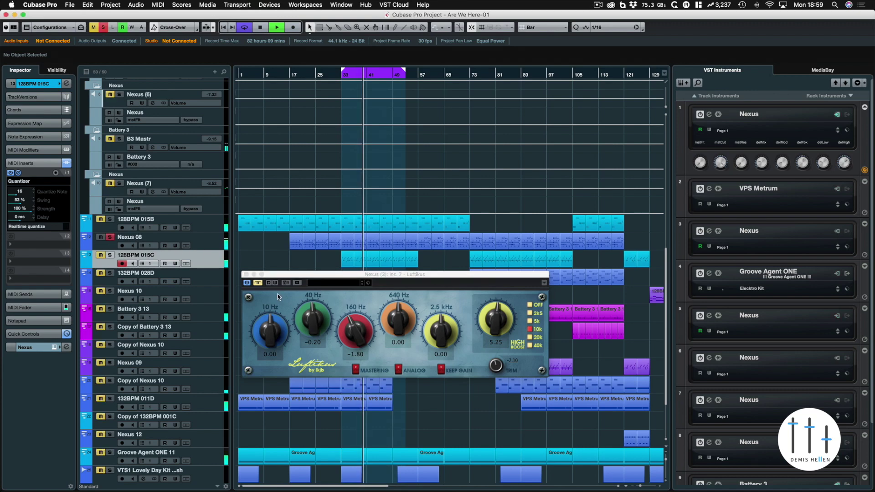
left_click(257, 284)
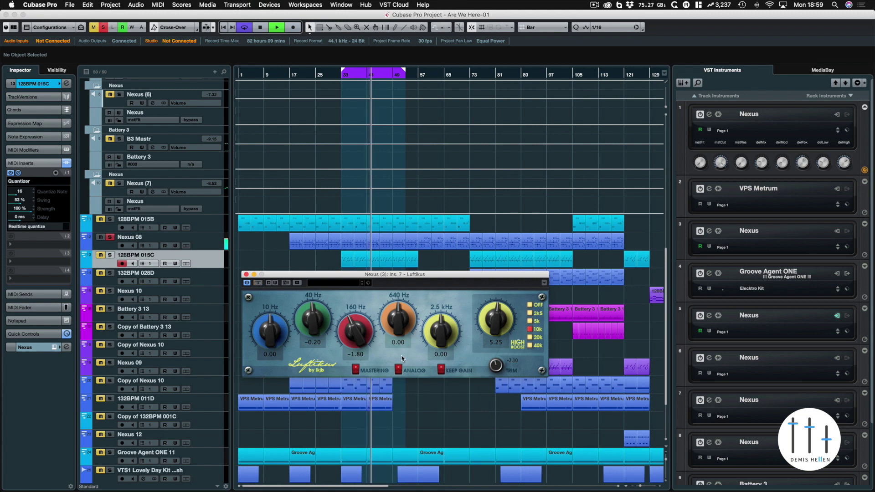
left_click(246, 275)
left_click(110, 237)
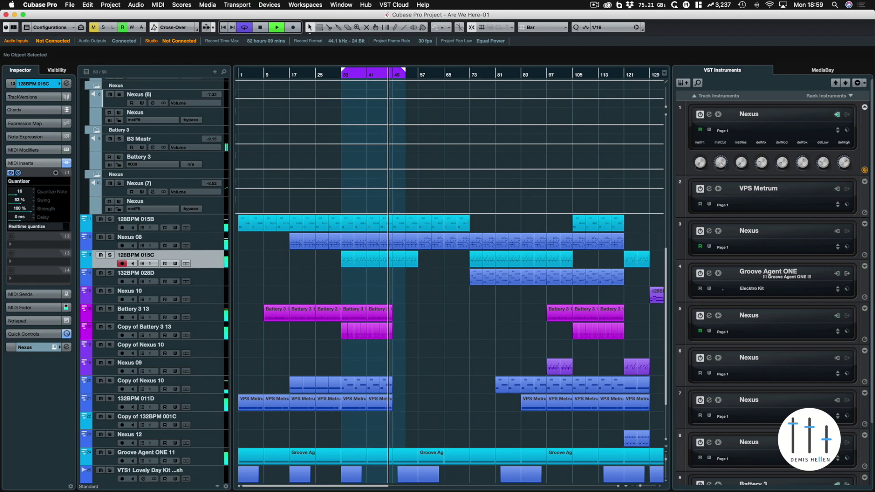
left_click(809, 256)
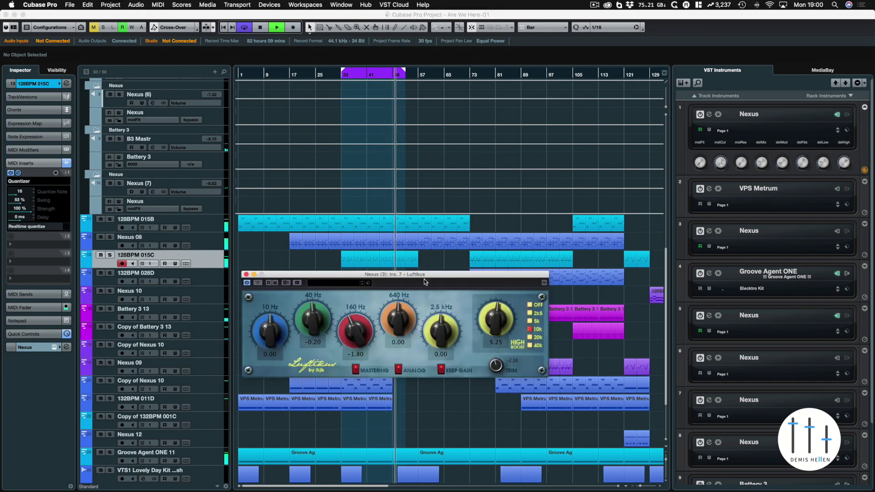
left_click_drag(425, 281, 300, 113)
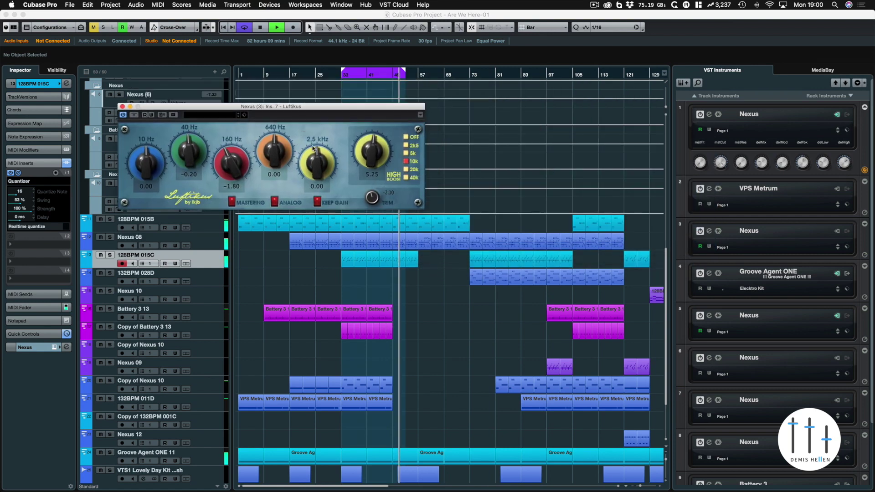
- Add a narrow, boosted Pro-Q 3 band to sweep for resonances and delete the old notch
left_click_drag(313, 148, 321, 231)
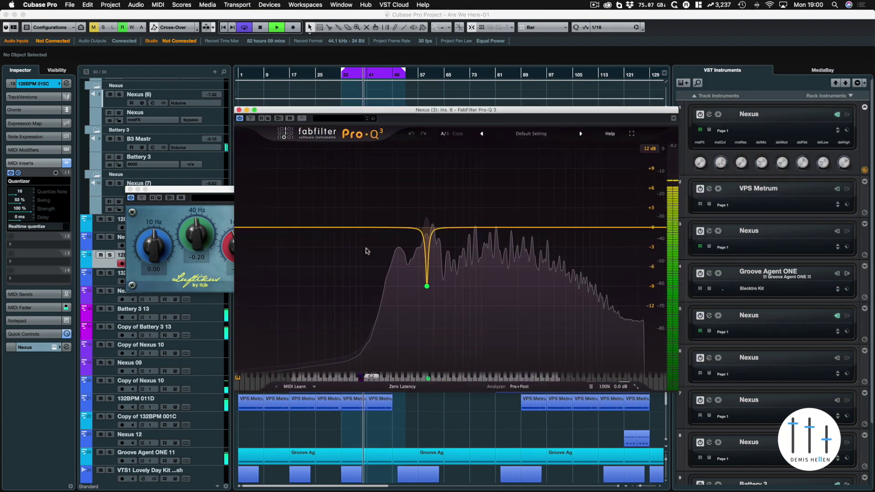
left_click(391, 227)
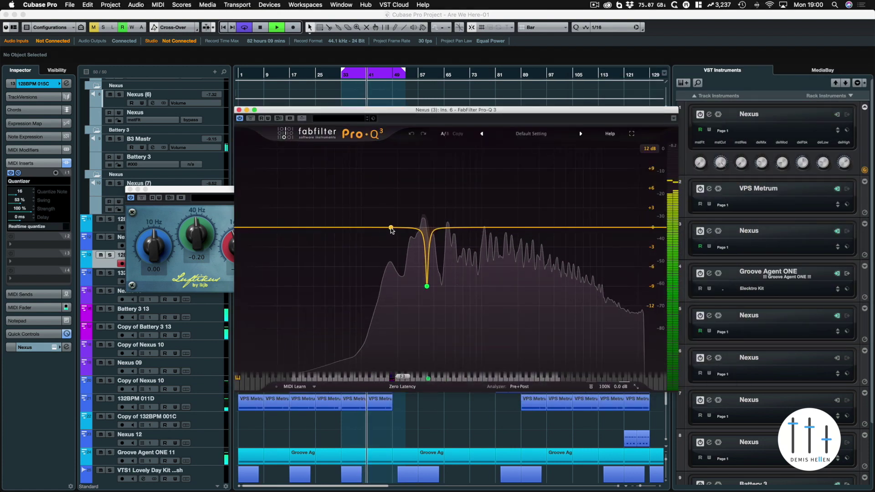
left_click_drag(428, 345, 428, 335)
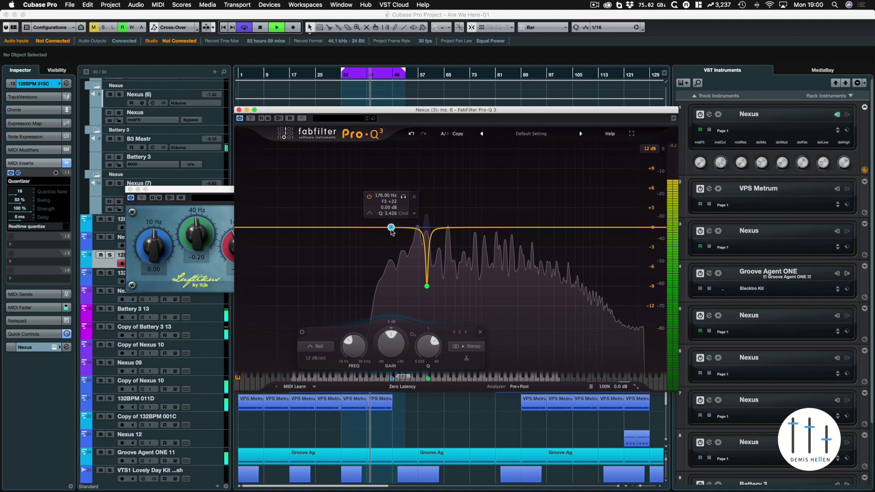
left_click_drag(391, 227, 427, 171)
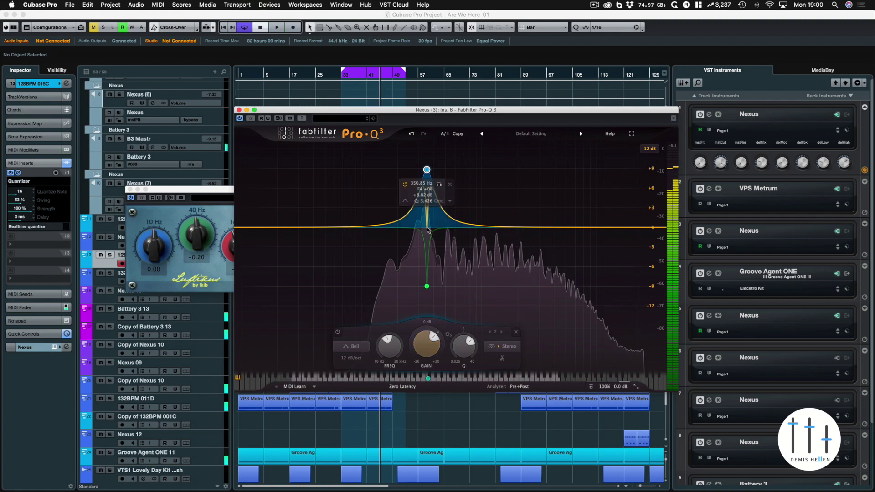
left_click(405, 257)
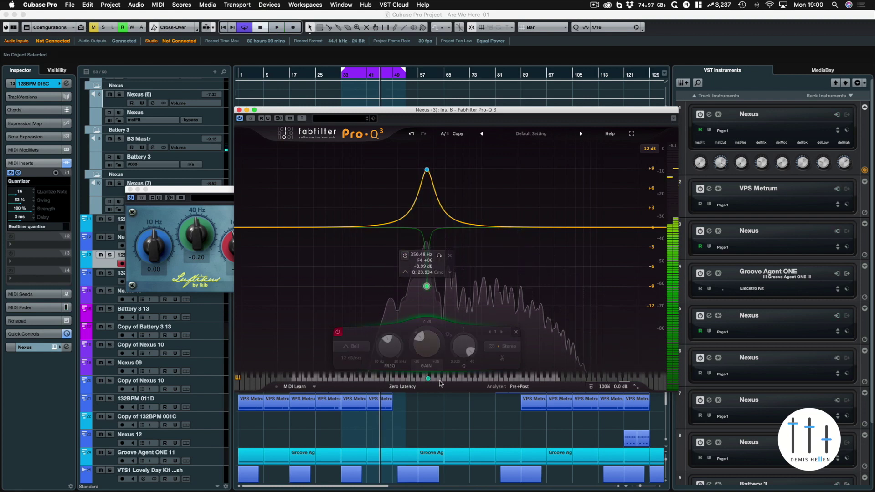
left_click(448, 257)
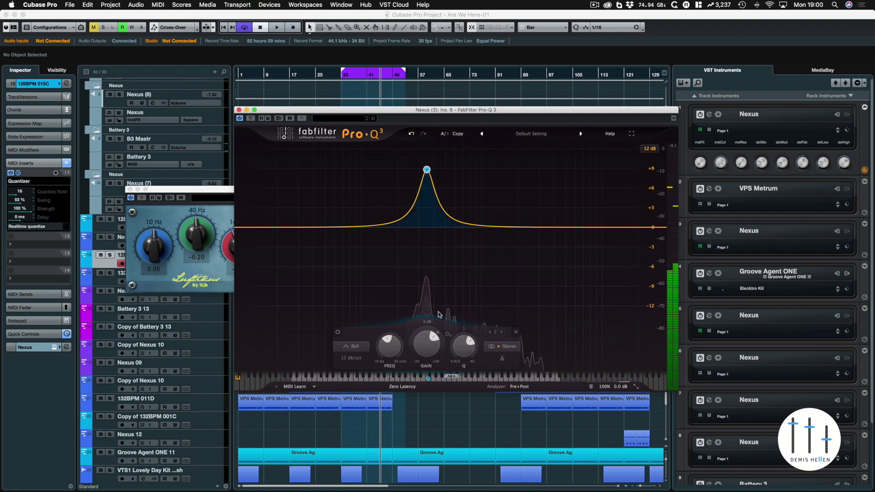
- During playback, solo the new band and pull it down to about -8 dB near 350 Hz
key("space")
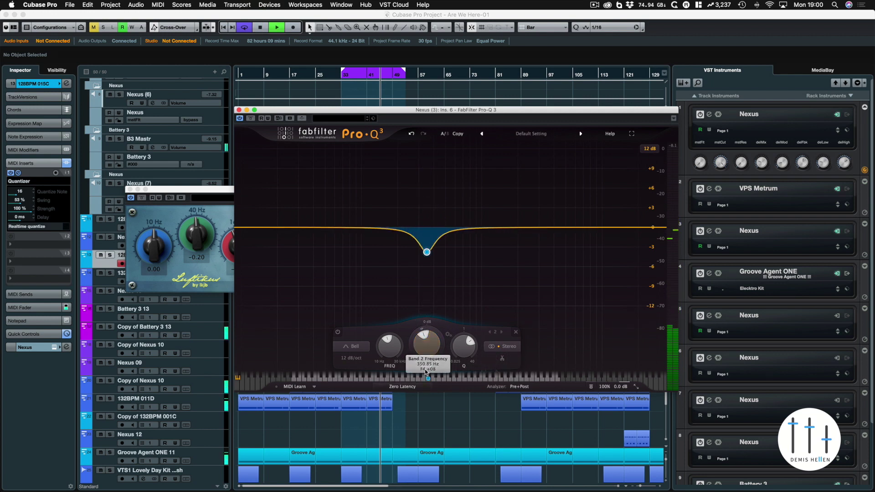
scroll(421, 350, "down", 2)
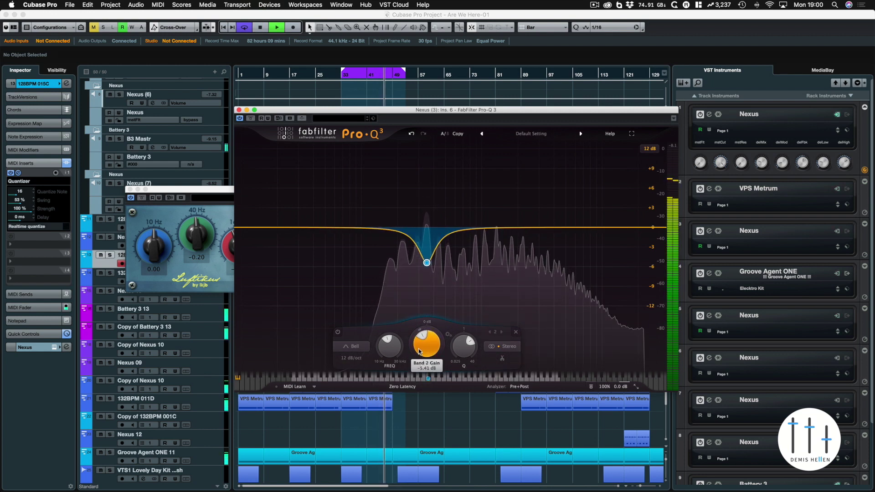
left_click(438, 278)
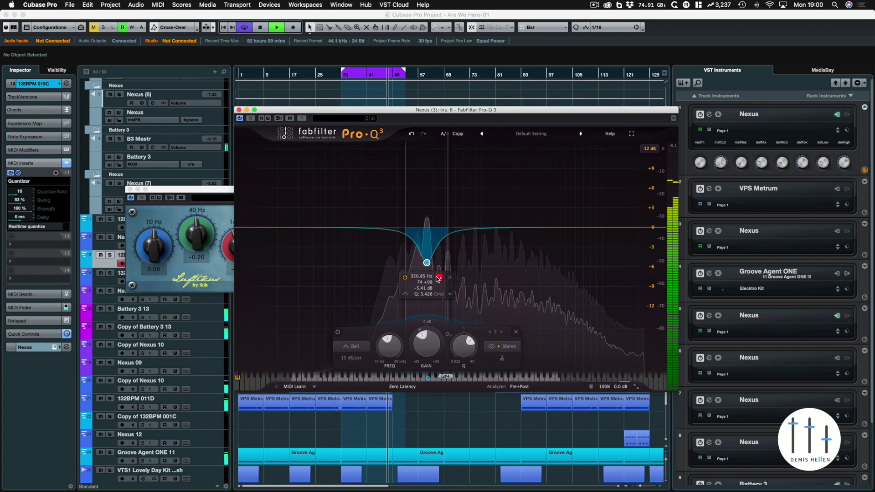
left_click_drag(426, 262, 427, 277)
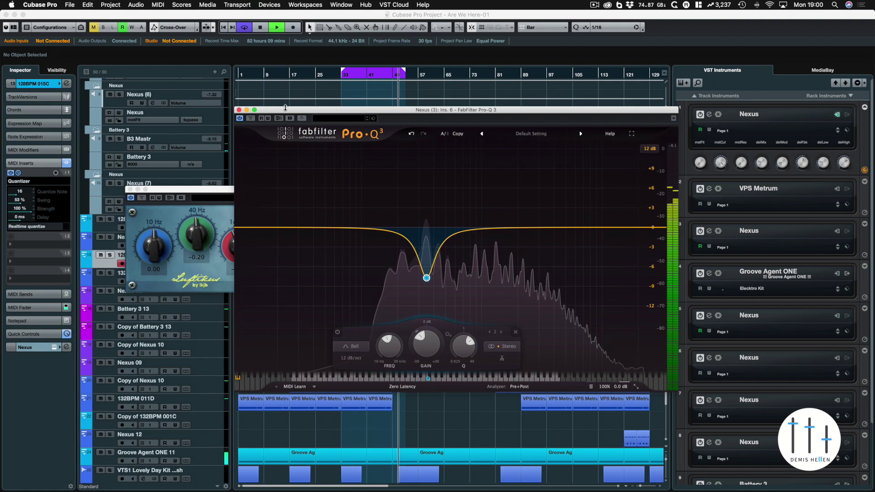
left_click_drag(285, 108, 411, 114)
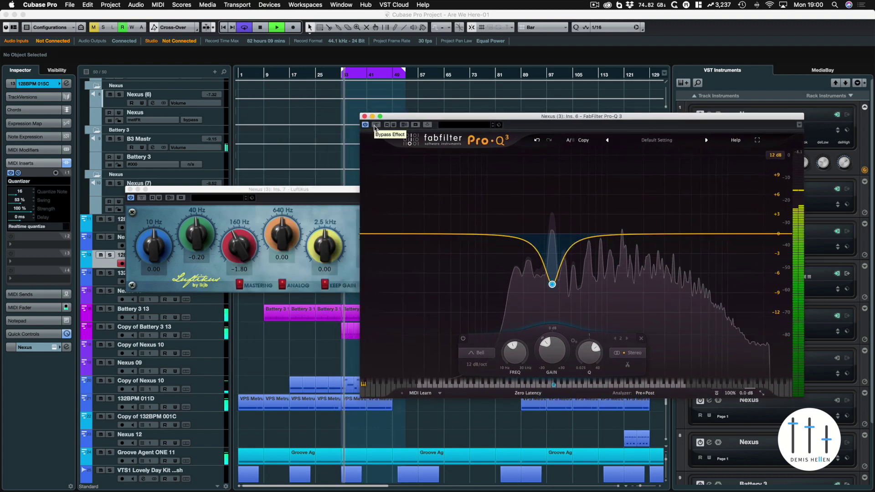
- A/B the Pro-Q 3 notch with Bypass, leave it enabled, and stop playback
left_click(375, 126)
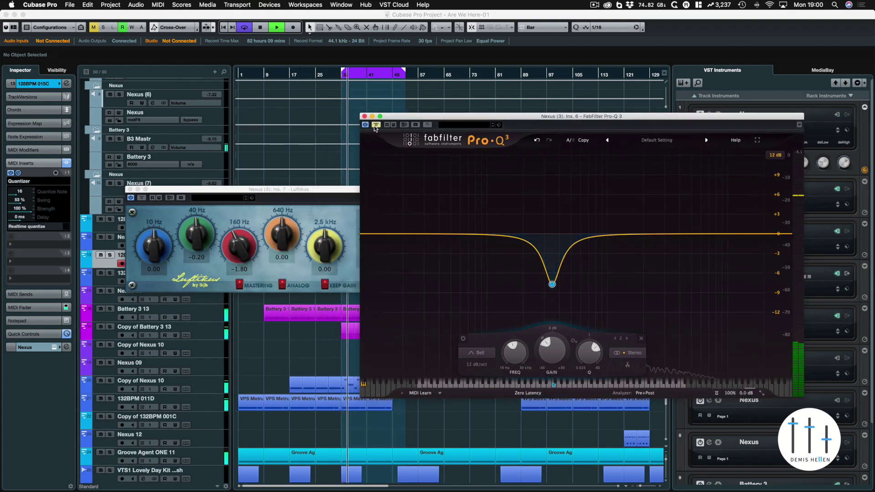
left_click(375, 125)
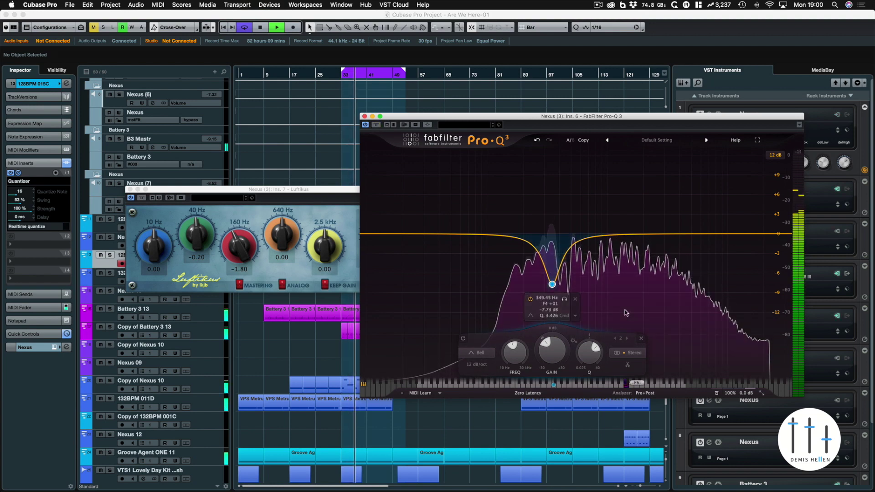
key("space")
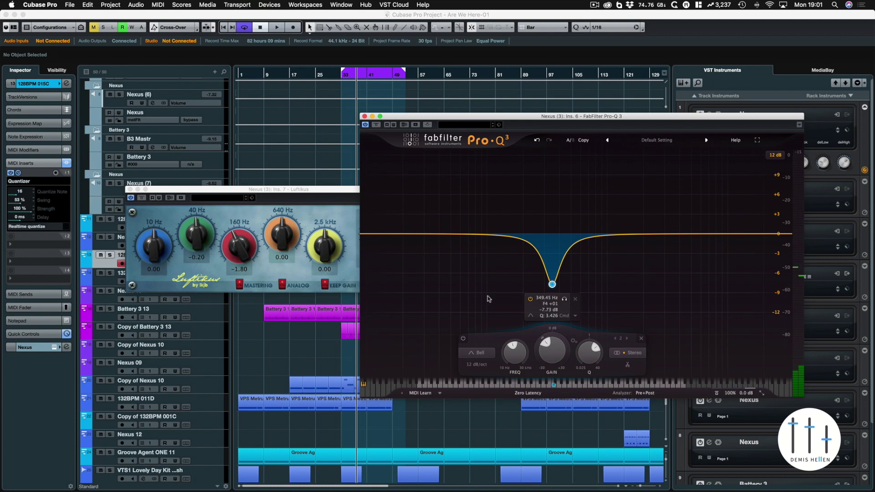
- Move the Luftikus window lower and shift the Pro-Q 3 window further right
left_click(246, 195)
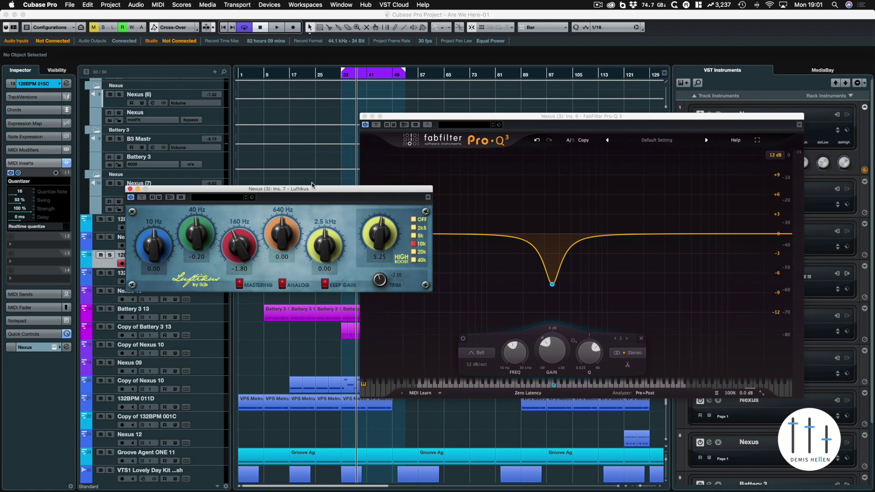
left_click_drag(311, 187, 295, 221)
left_click_drag(425, 119, 471, 120)
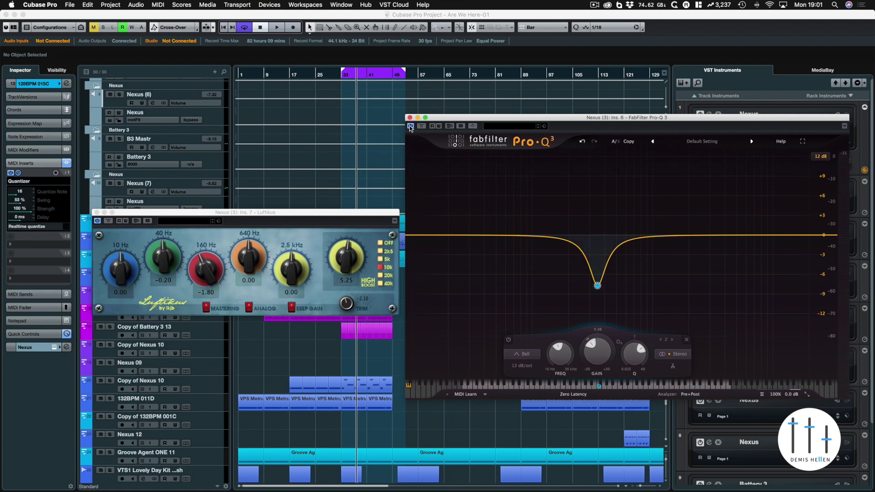
left_click(356, 163)
- Close the Luftikus and Pro-Q 3 windows and audition the soloed 132BPM 011D track
left_click(96, 213)
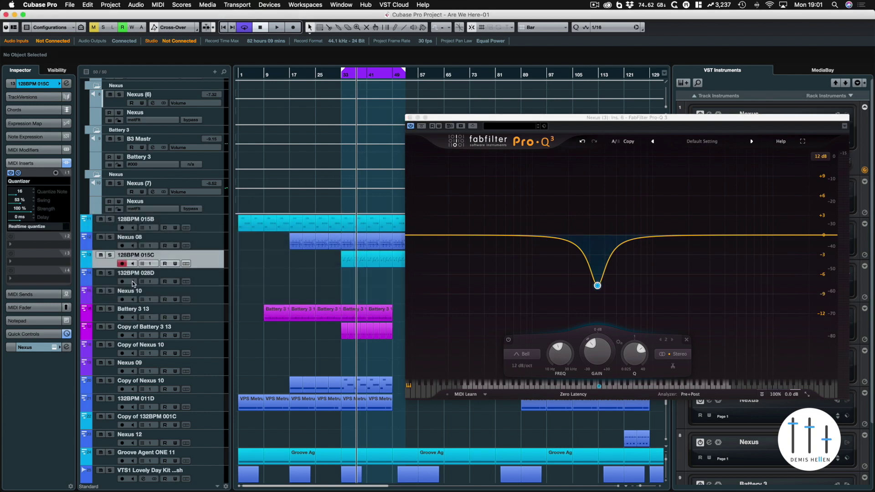
left_click(111, 255)
key("space")
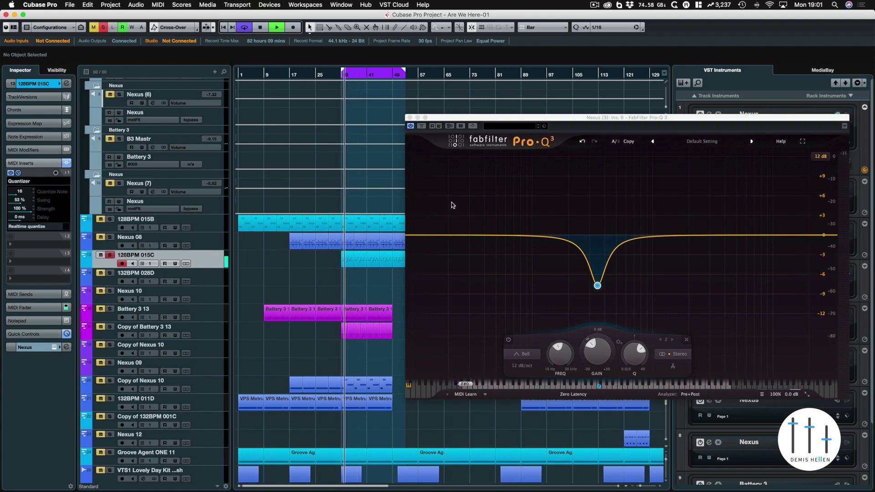
left_click(410, 118)
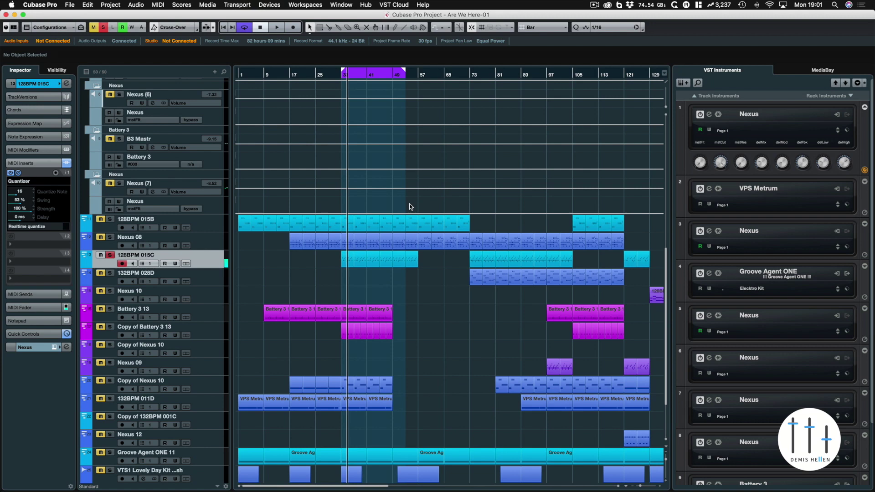
scroll(436, 302, "down", 3)
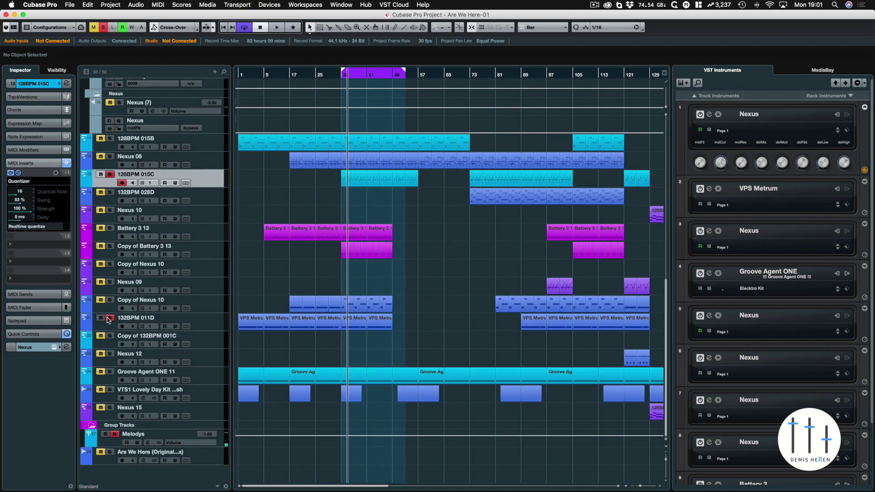
key("space")
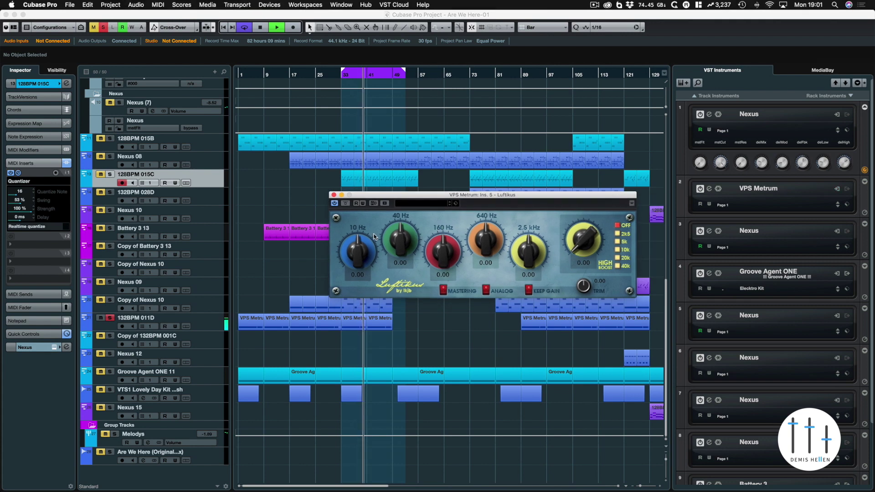
- Set VPS Metrum's Luftikus to 10 Hz -10.00, 40 Hz 0.50, 160 Hz 1.80, 2.5 kHz 1.10
left_click_drag(357, 254, 357, 278)
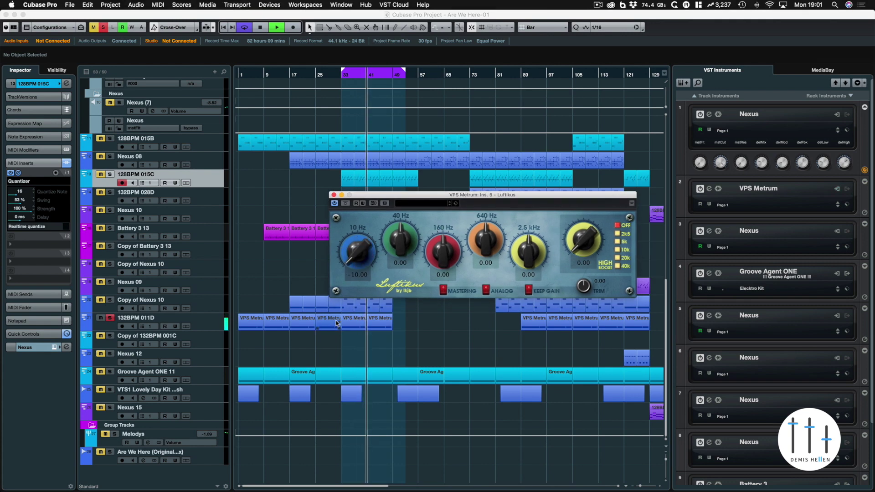
left_click_drag(396, 242, 446, 246)
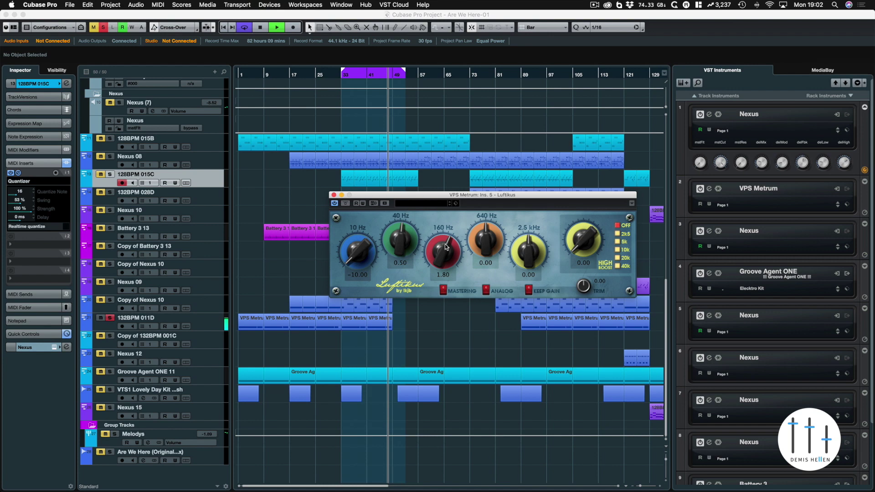
left_click_drag(539, 253, 538, 248)
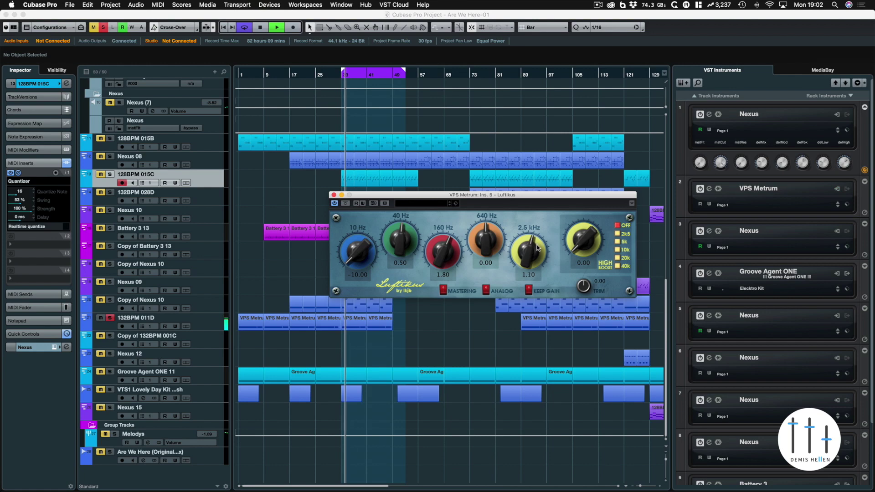
- Restart playback and A/B the VPS Metrum Luftikus against the dry sound, then stop
key("space")
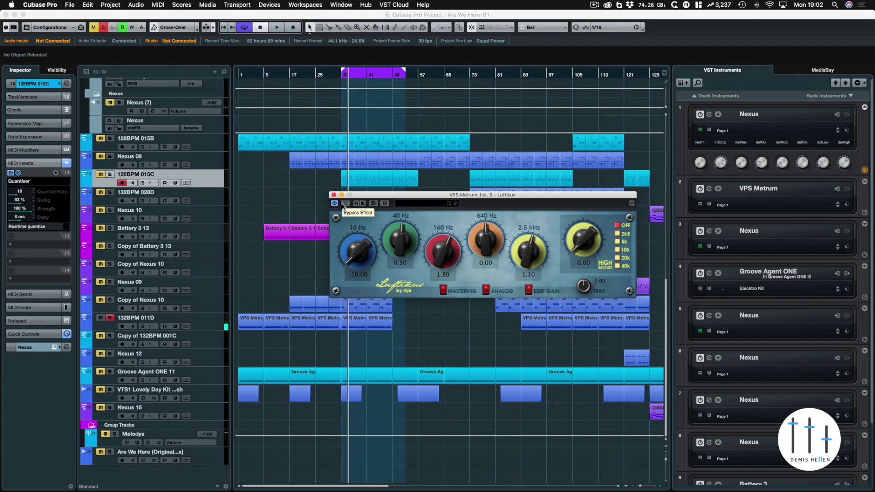
key("space")
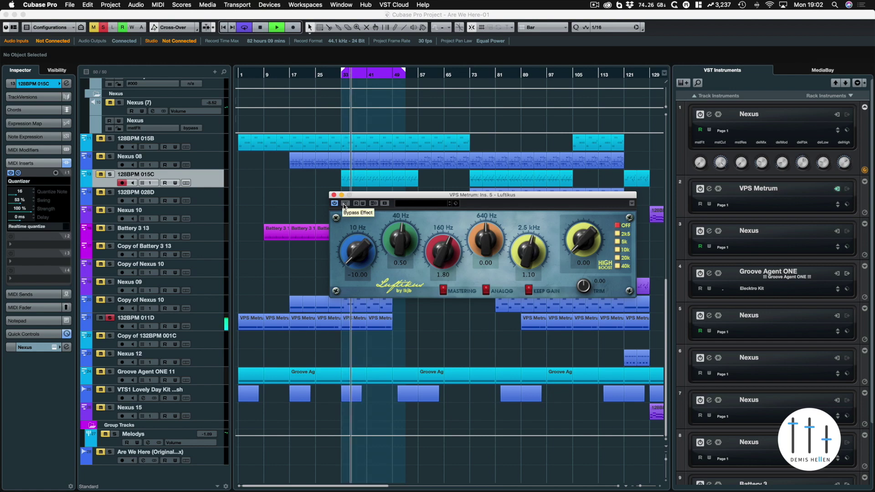
left_click(344, 203)
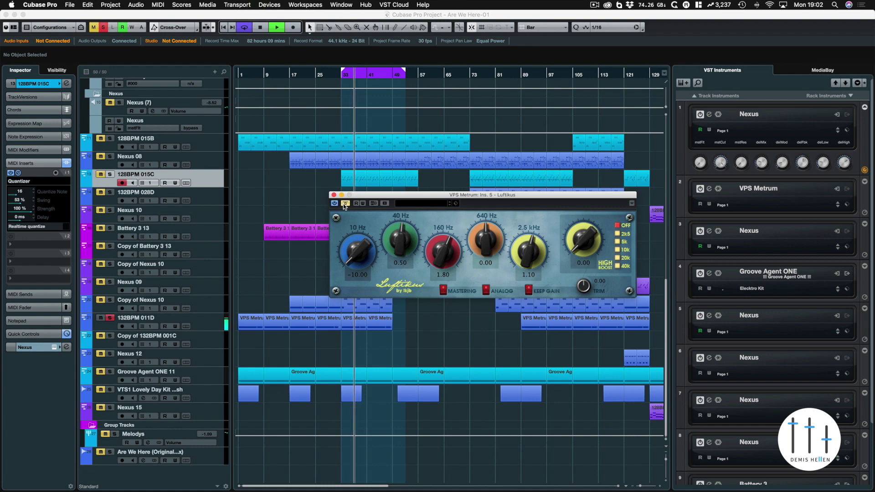
left_click(344, 203)
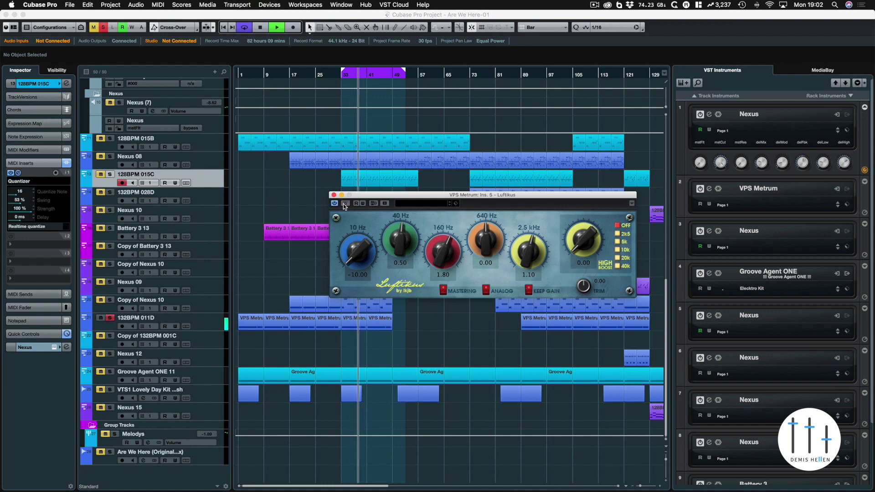
key("space")
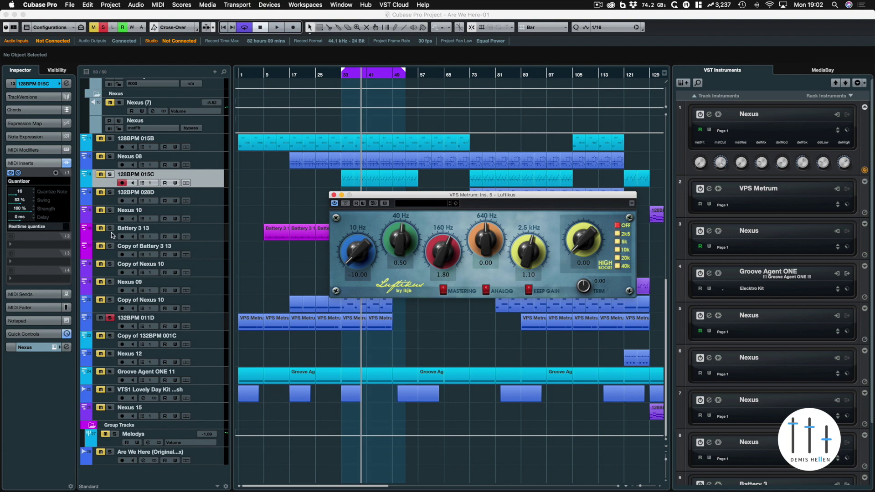
- Unsolo 132BPM 011D, replay from bar 33, lower the trim to -1.90, and close Luftikus
left_click(111, 318)
key("1")
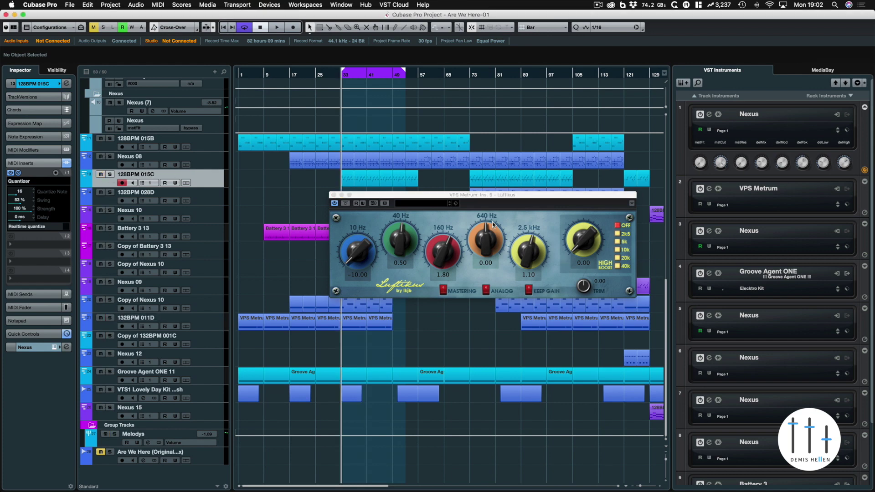
key("space")
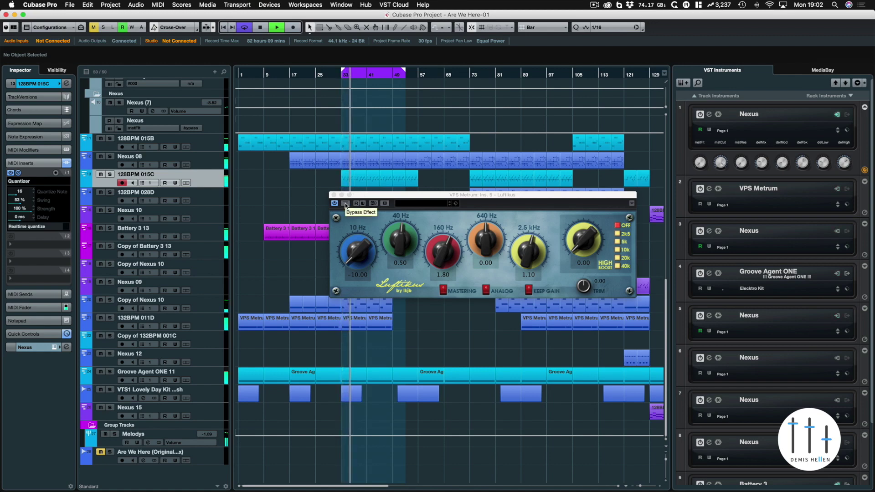
left_click(346, 203)
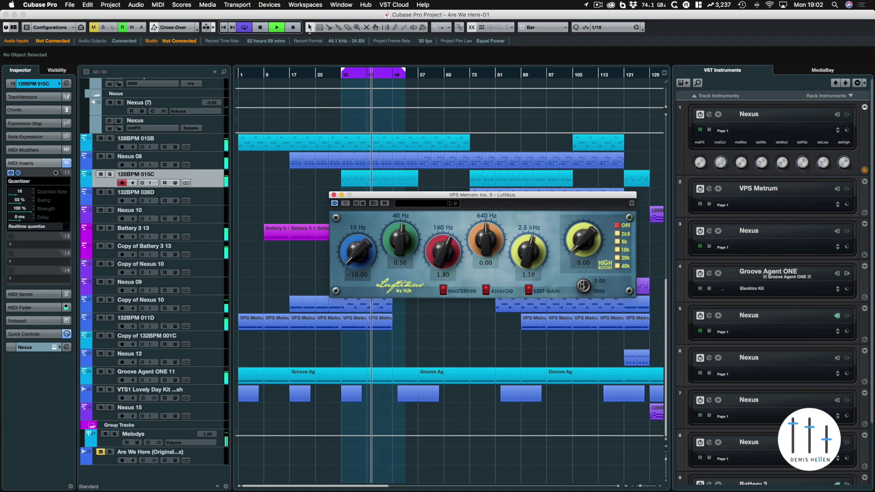
left_click_drag(582, 283, 578, 291)
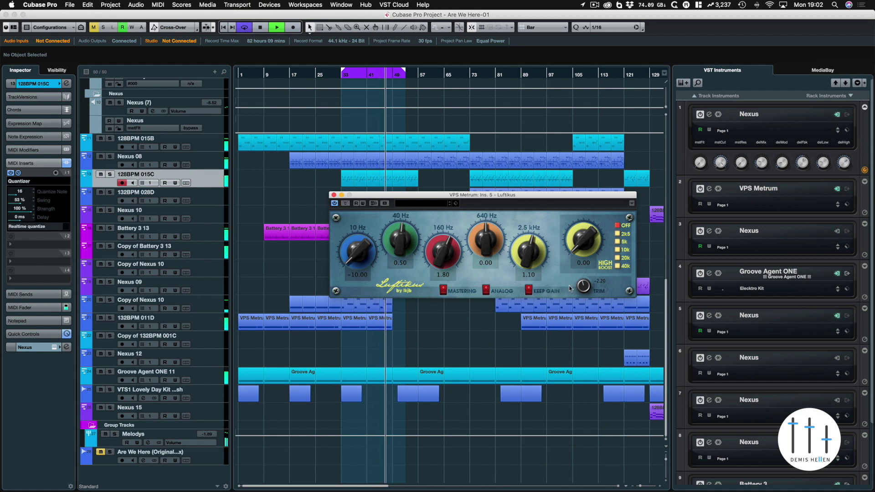
scroll(582, 287, "up", 3)
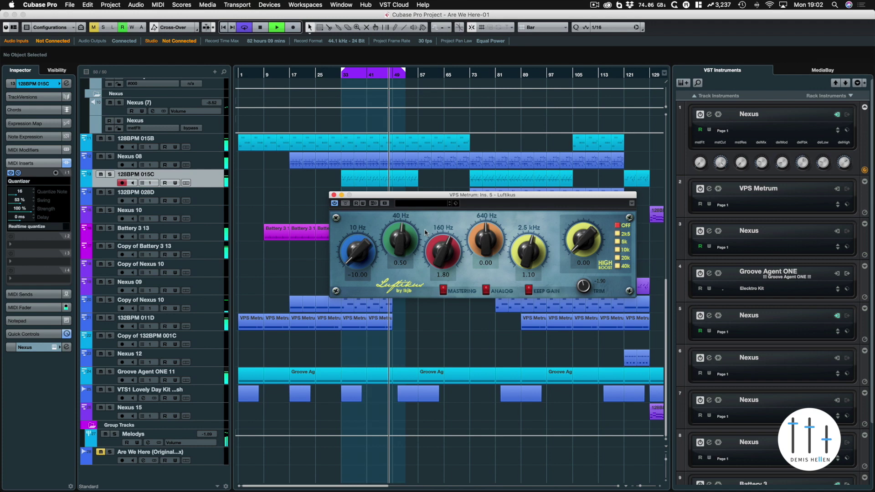
left_click(345, 204)
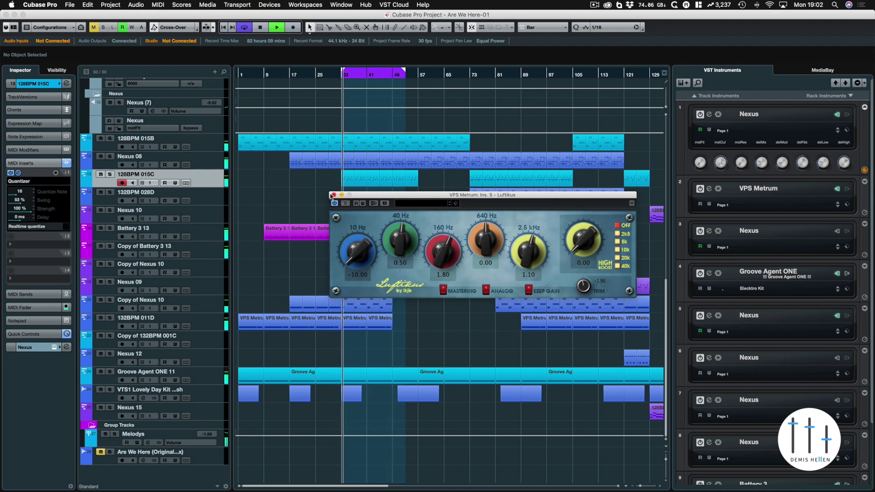
key("space")
key("super+w")
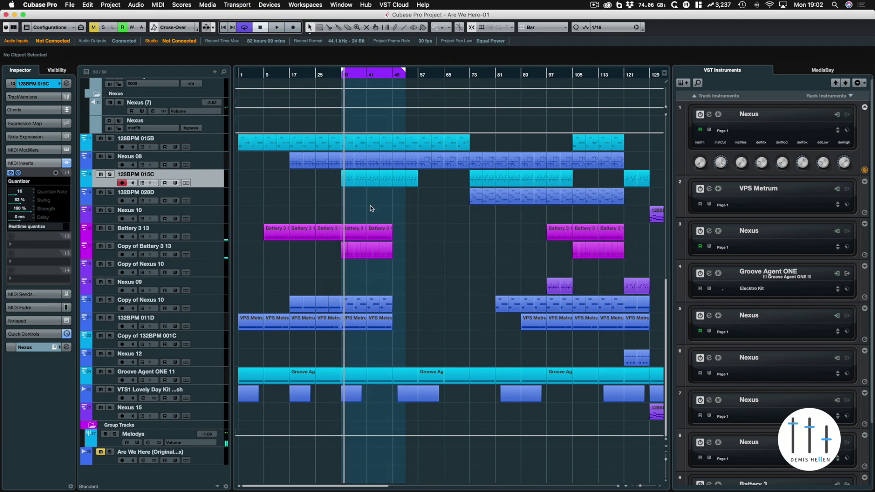
- Reopen VPS Metrum's Luftikus insert and nudge the 40 Hz boost up to 0.60
key("KP_1")
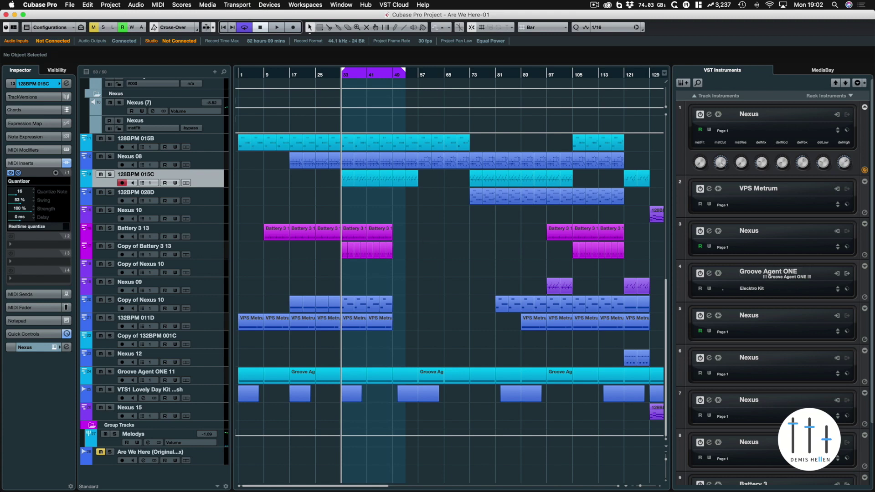
left_click(848, 179)
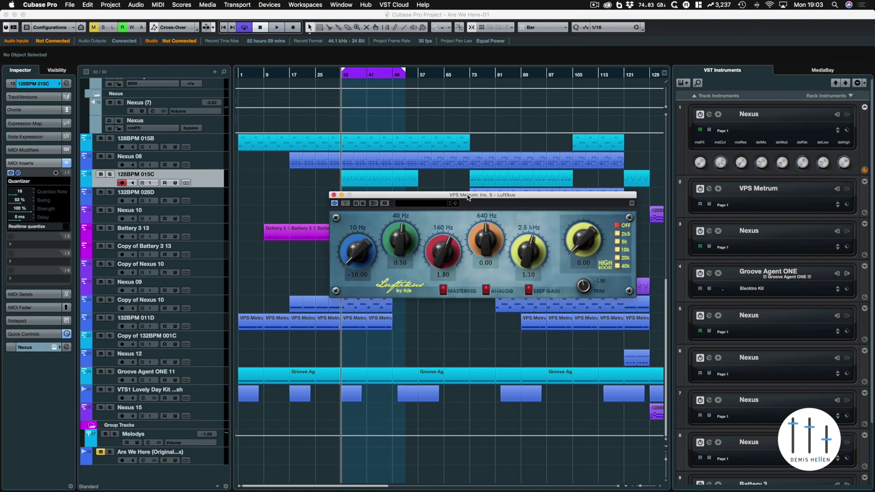
left_click_drag(468, 197, 392, 165)
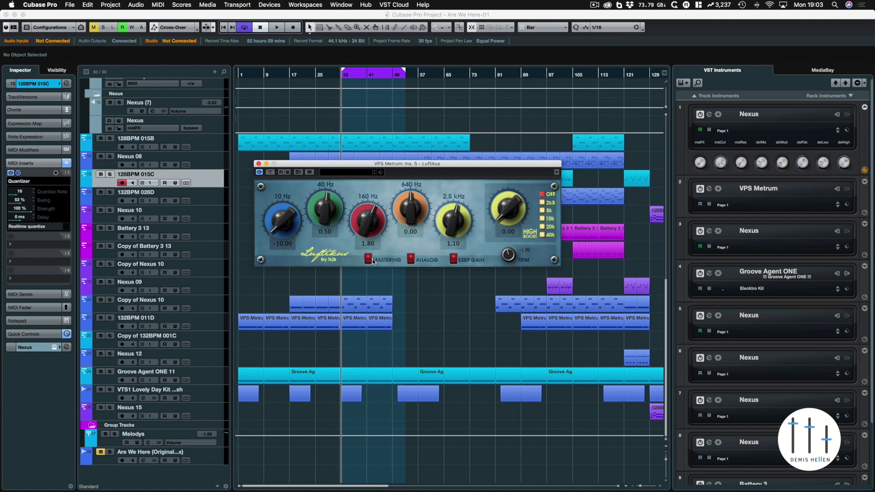
mouse_move(330, 214)
left_mouse_down()
mouse_move(337, 232)
mouse_move(336, 213)
left_mouse_up()
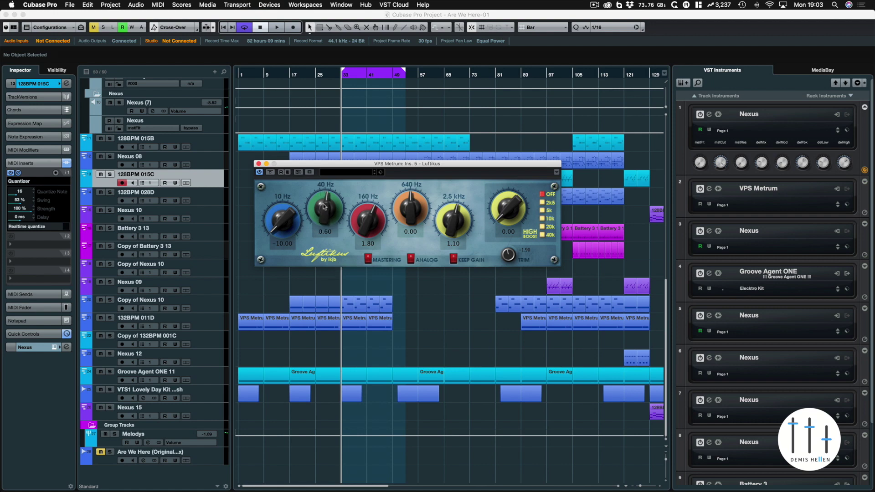